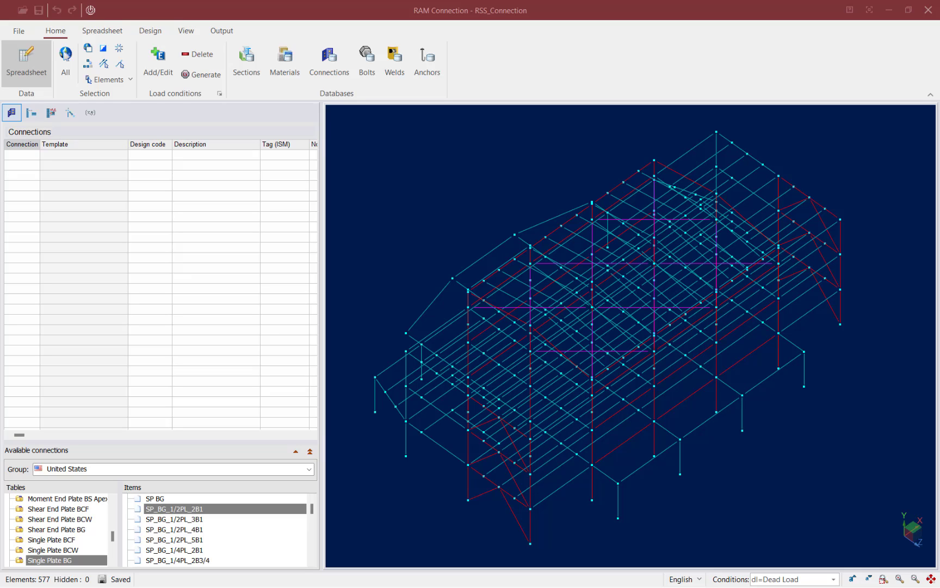
# Step: Isolate the lowest story's columns and floor framing using a front view selection, and return to the isometric view
pyautogui.rightClick(359, 220)
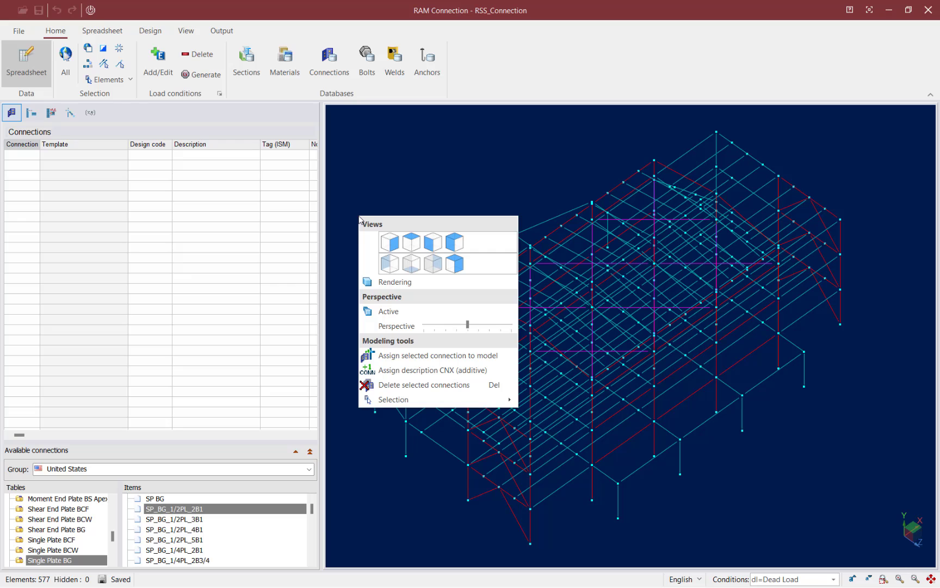
pyautogui.click(431, 244)
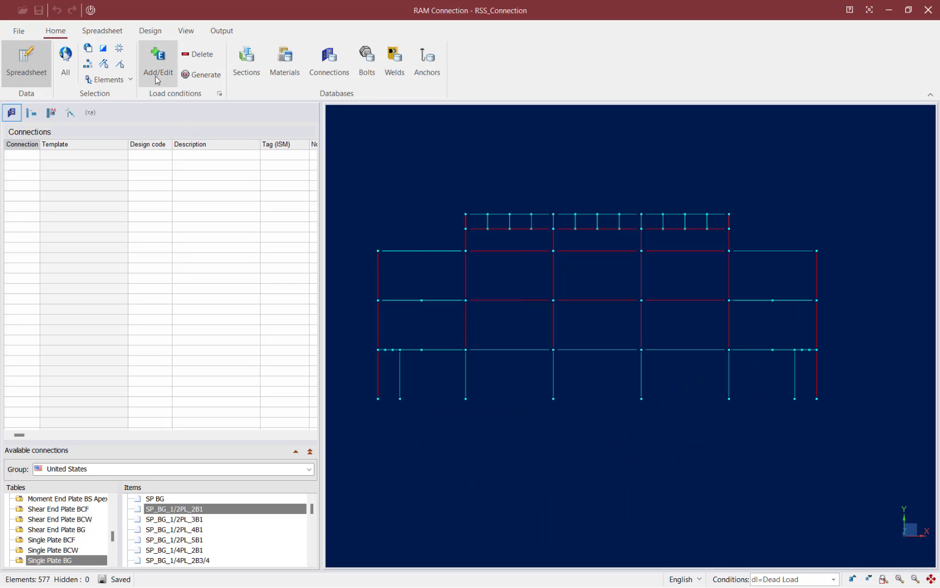
pyautogui.click(806, 427)
pyautogui.moveTo(862, 439); pyautogui.dragTo(356, 339)
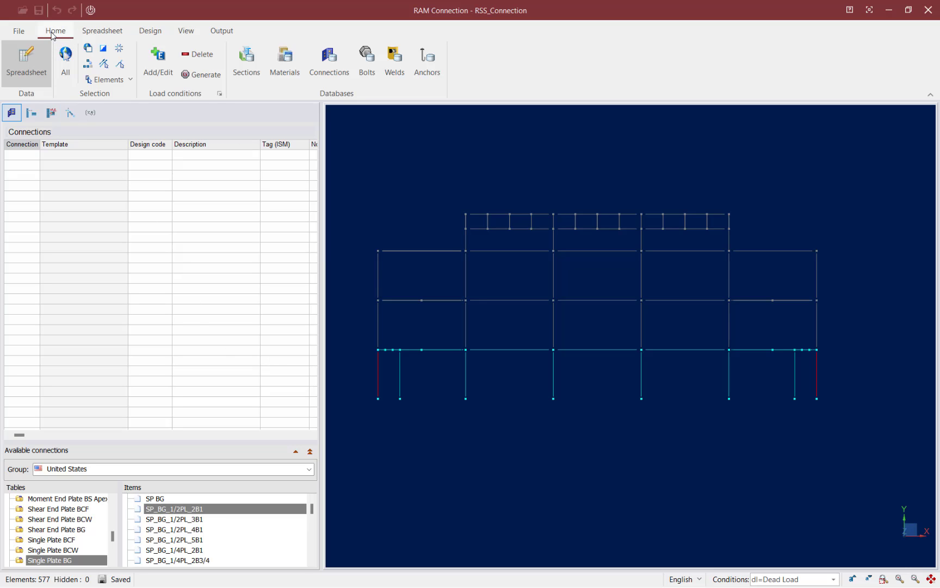
pyautogui.click(90, 49)
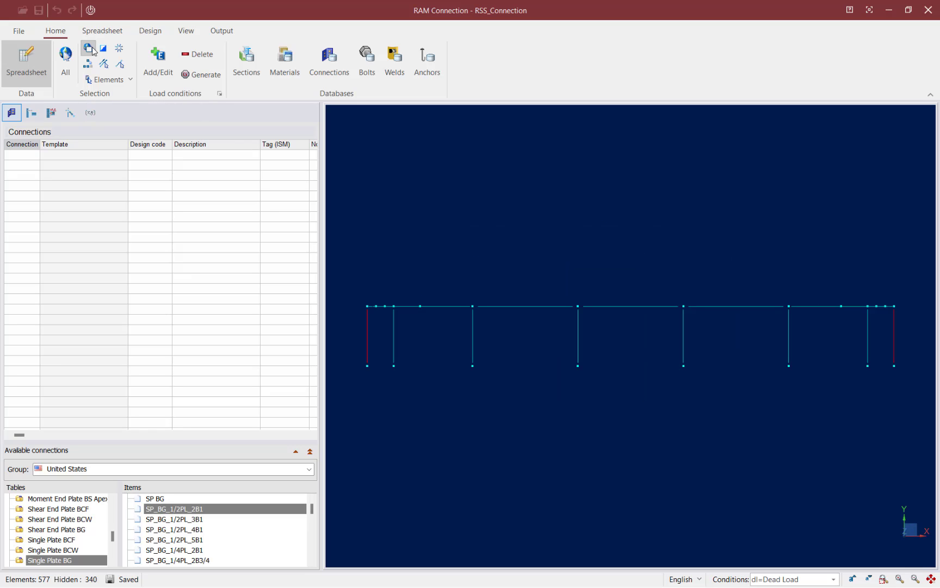
pyautogui.rightClick(437, 187)
pyautogui.click(508, 210)
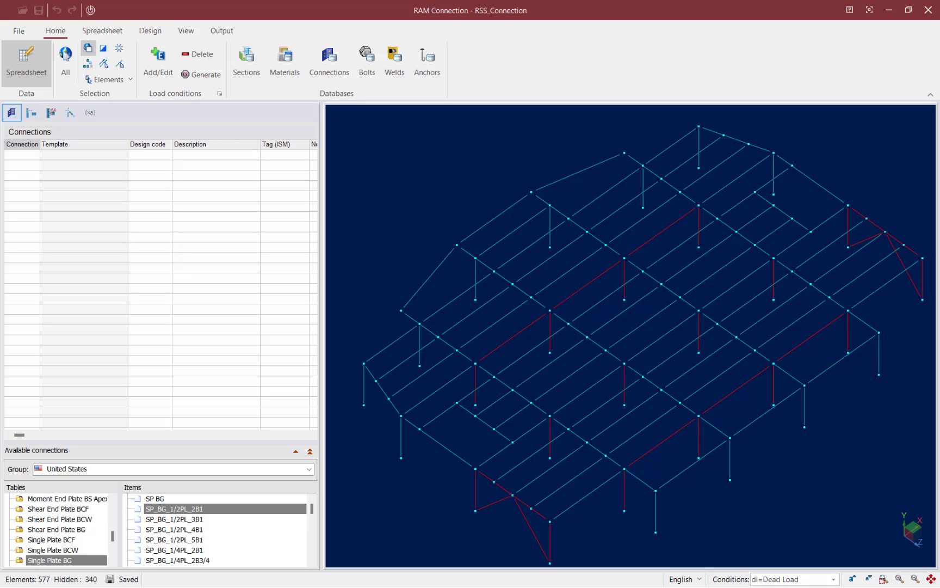
# Step: Clear the current selection and select all Beam - Column flange joints in the isolated story
pyautogui.click(416, 254)
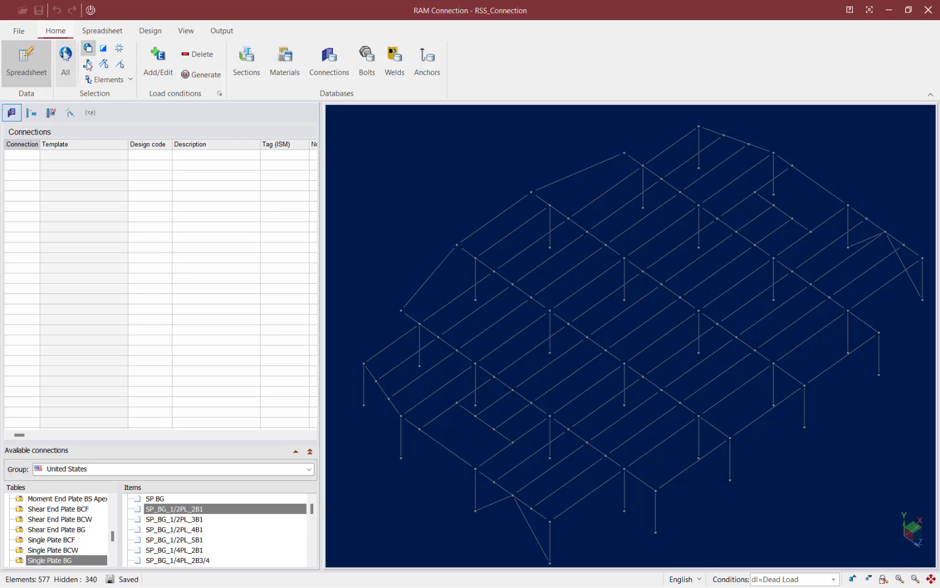
pyautogui.click(103, 84)
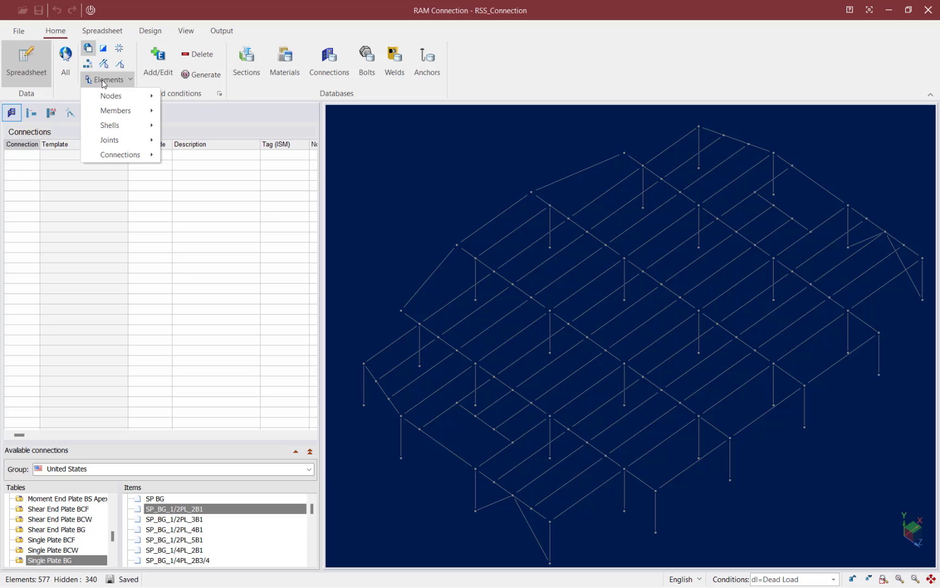
pyautogui.moveTo(114, 142)
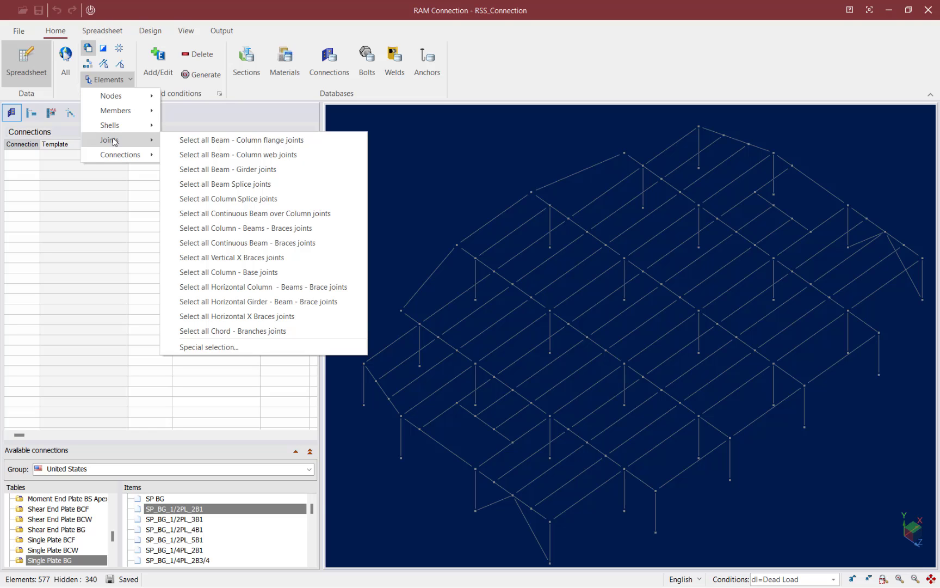
pyautogui.click(186, 139)
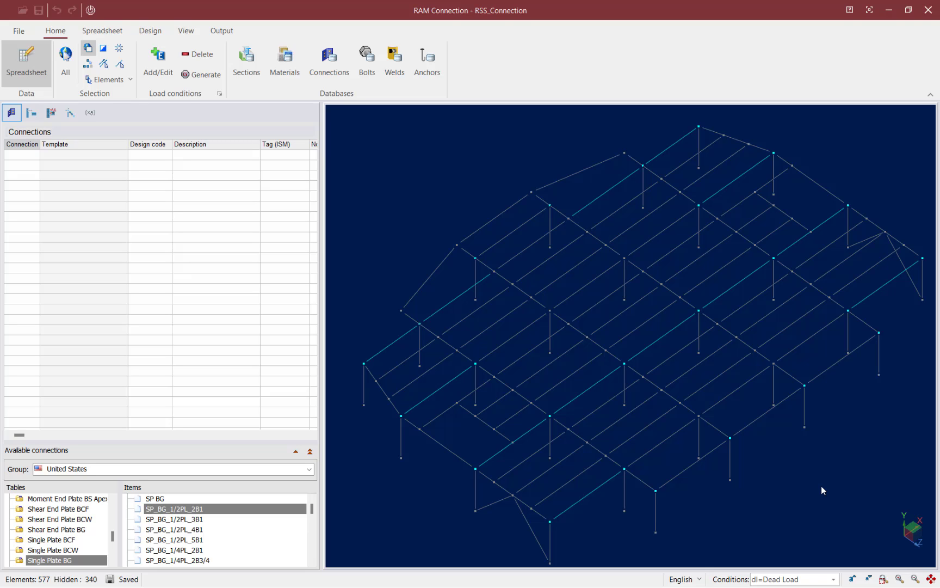
# Step: Assign the basic DA All bolted shear connection to the selected joints, with each connection designed individually
pyautogui.click(150, 32)
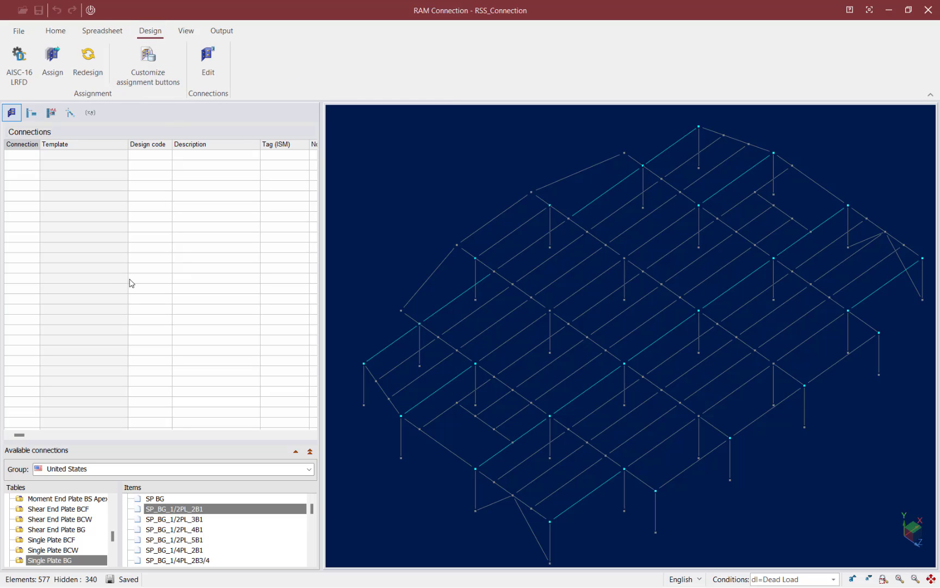
pyautogui.click(52, 82)
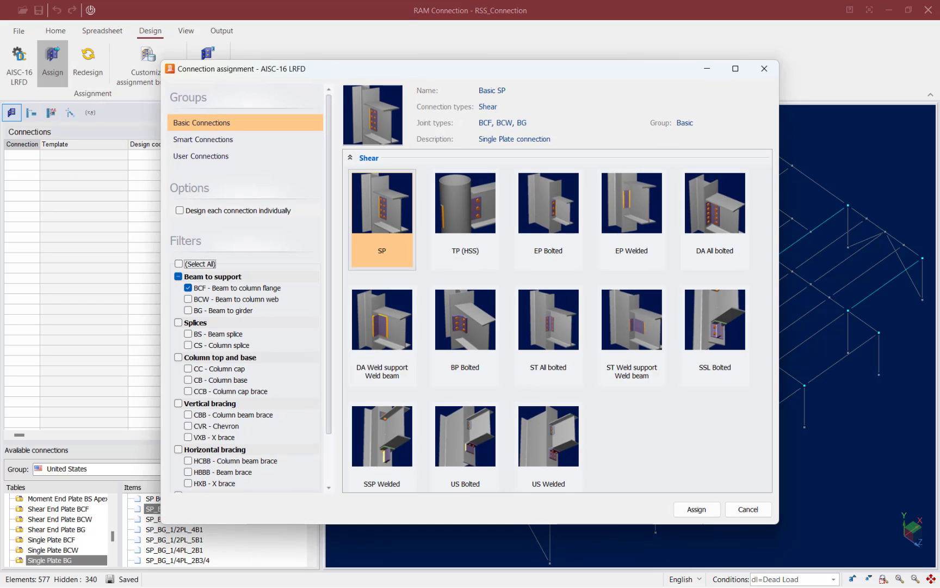
pyautogui.hotkey('shift', 'Tab')
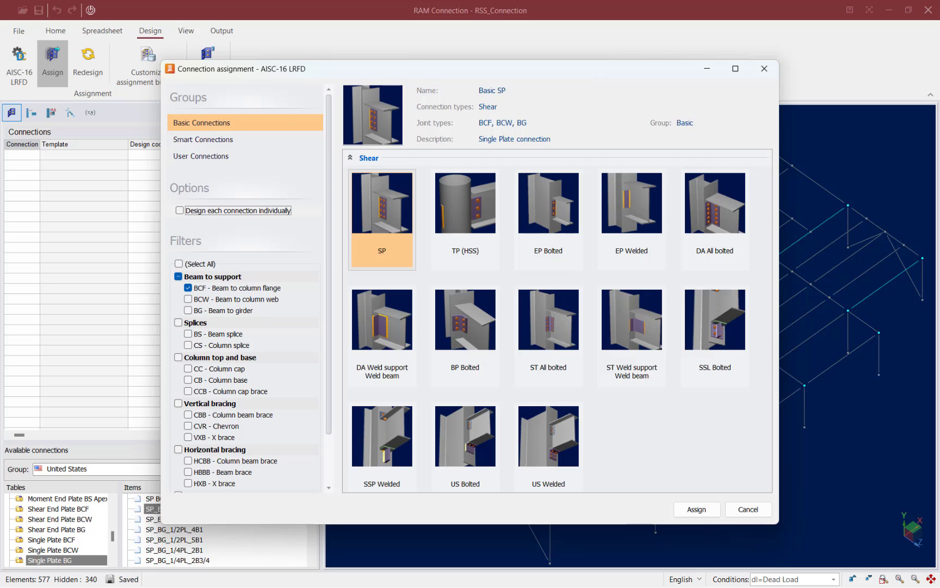
pyautogui.click(180, 210)
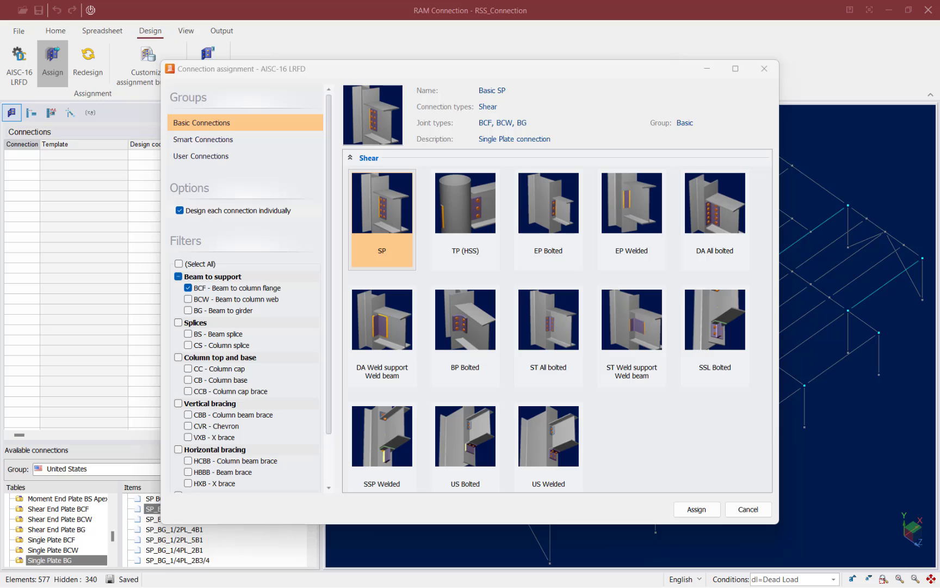
pyautogui.click(715, 217)
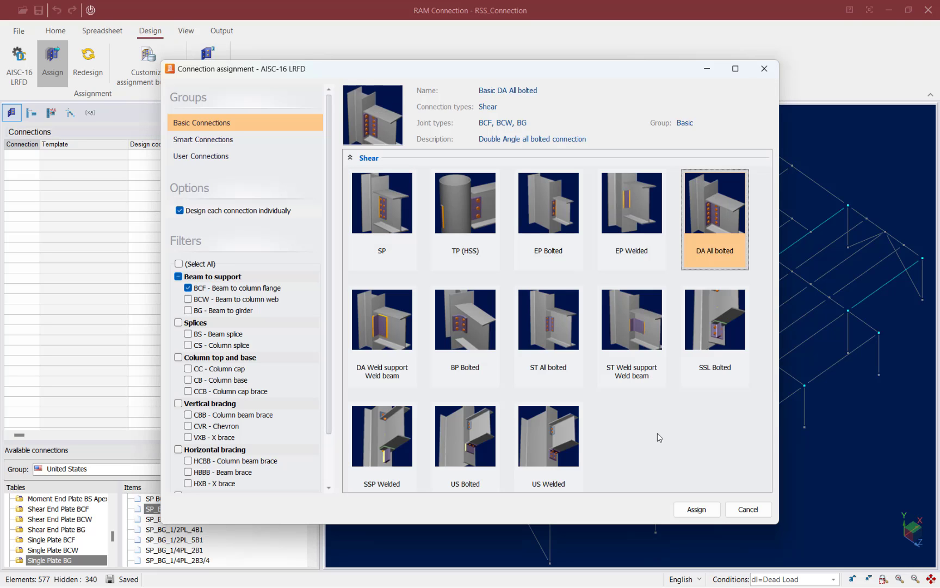
pyautogui.click(688, 508)
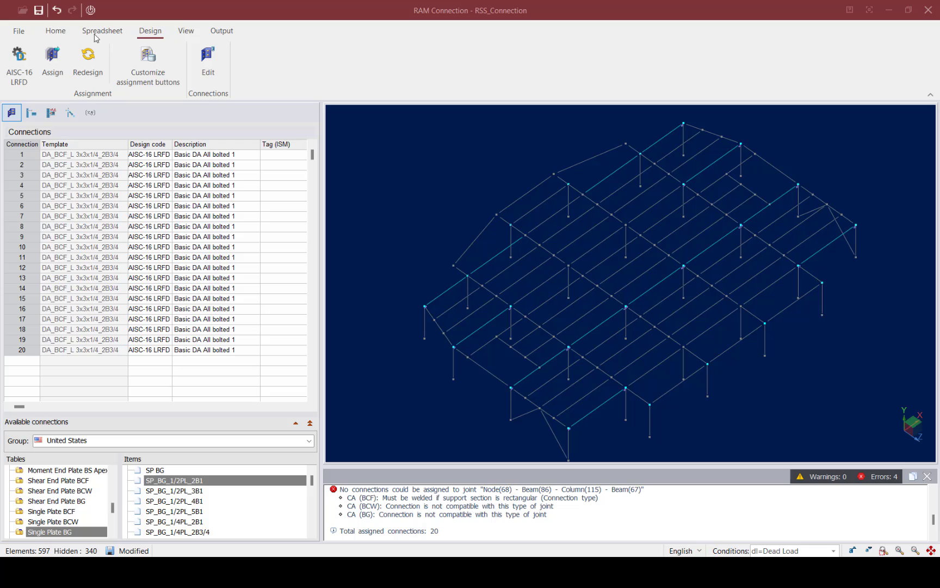
# Step: Display the node and member numbering on the model
pyautogui.click(185, 31)
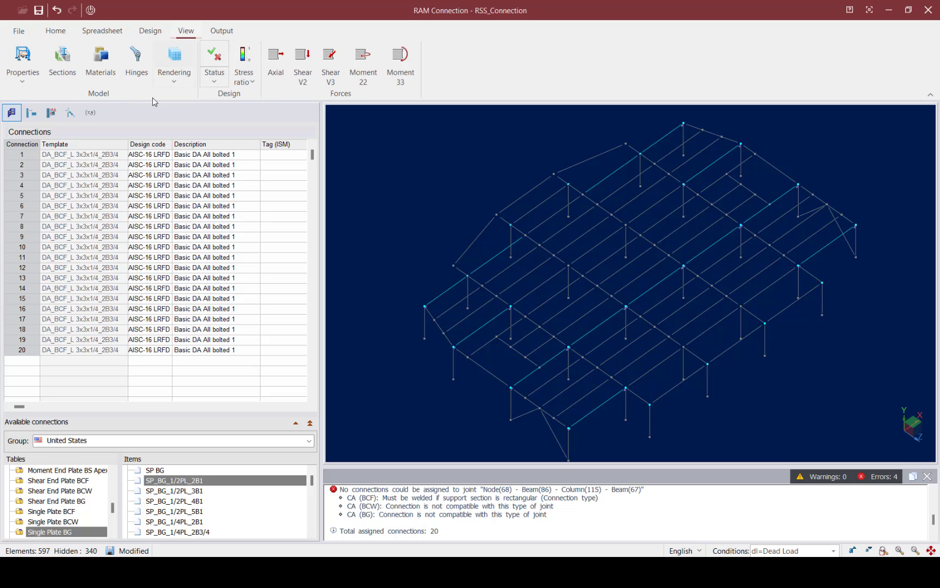
pyautogui.click(23, 81)
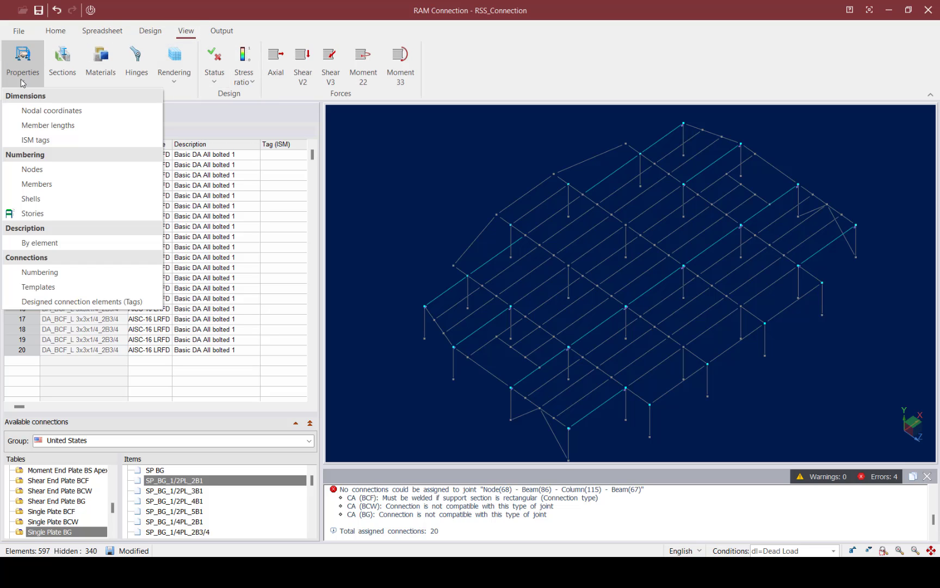
pyautogui.click(38, 171)
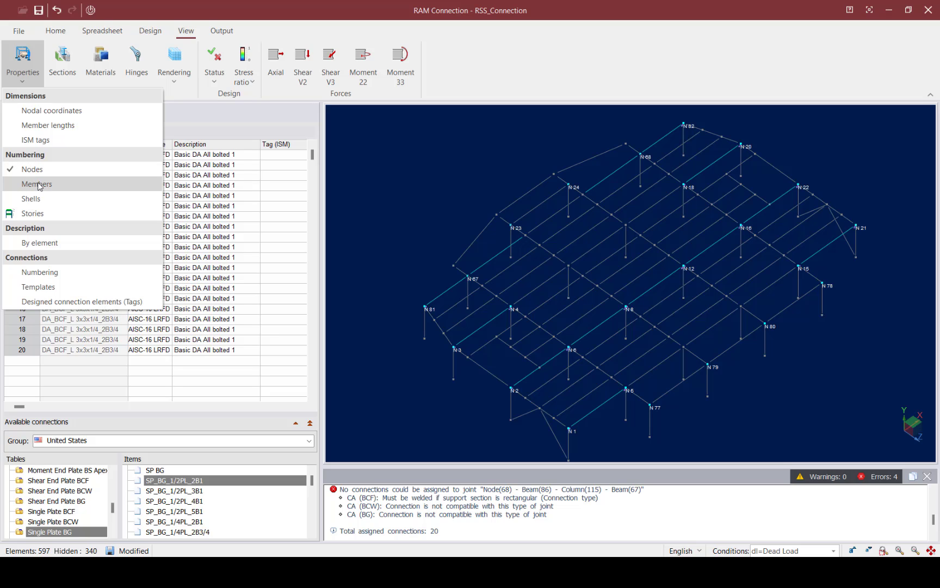
pyautogui.click(38, 186)
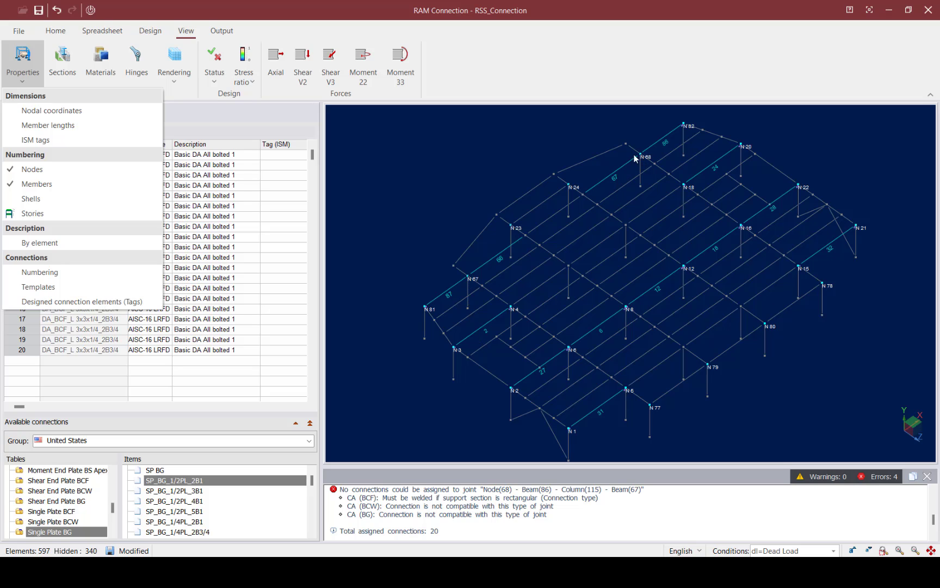
# Step: Check the sections of the columns at nodes 67 and 68, using the connectivity and description data, and clear the selection
pyautogui.moveTo(469, 291)
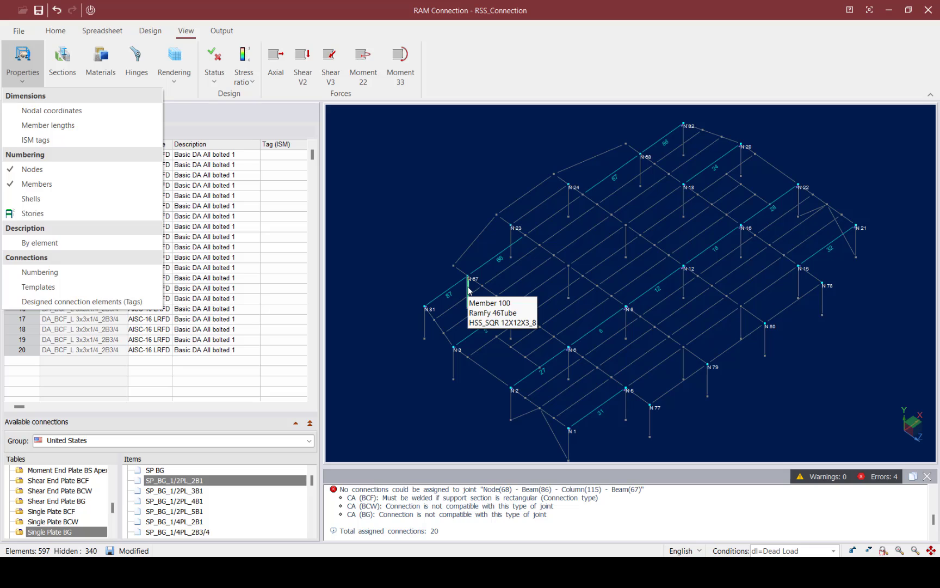
pyautogui.click(469, 291)
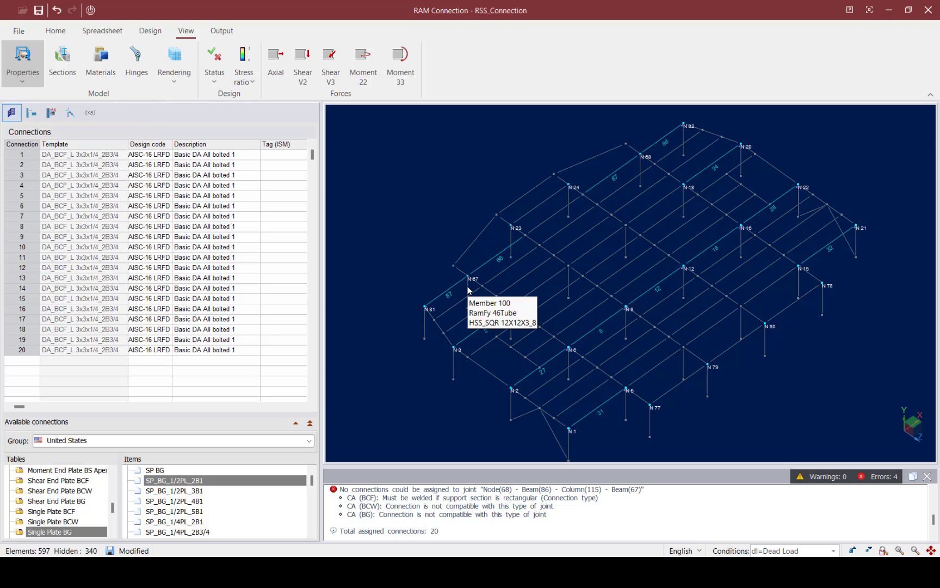
pyautogui.click(639, 167)
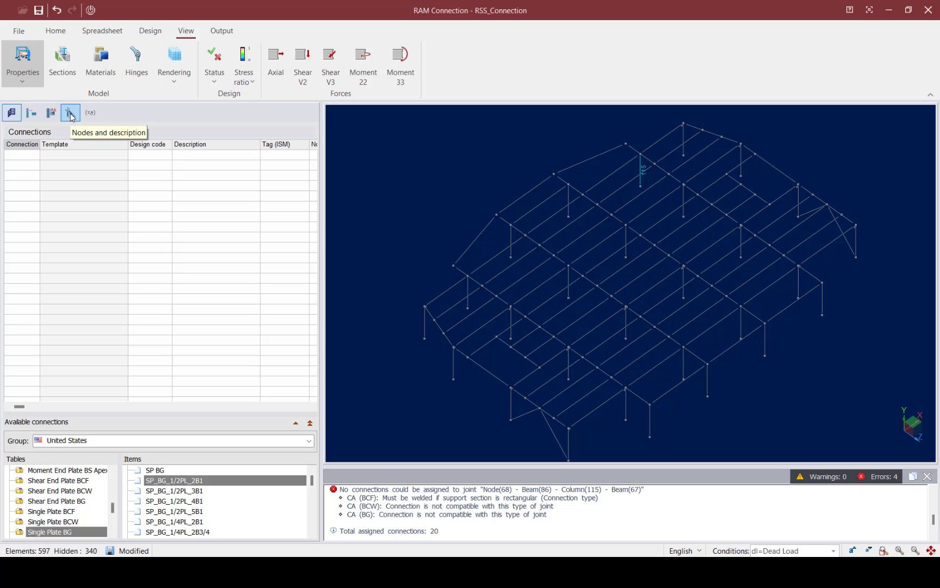
pyautogui.click(70, 114)
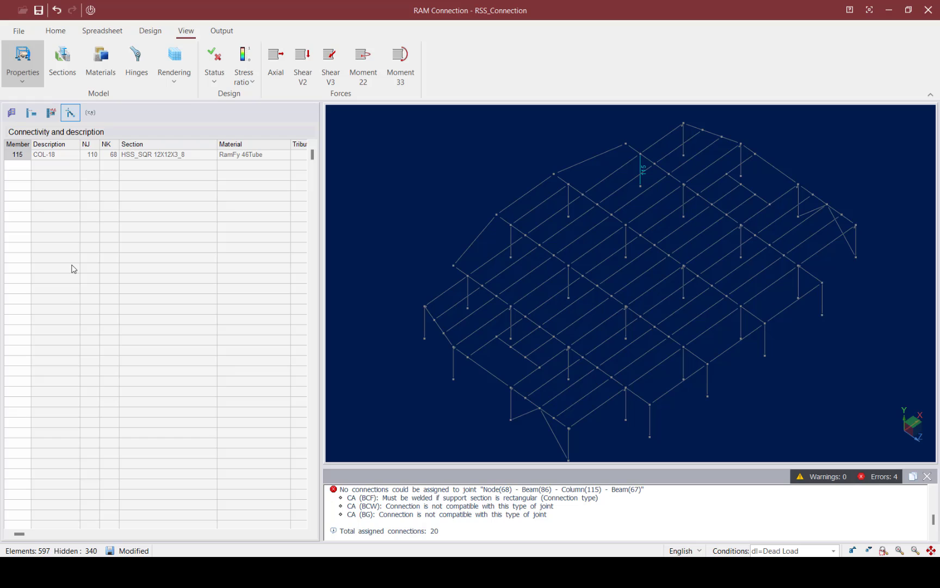
pyautogui.click(397, 196)
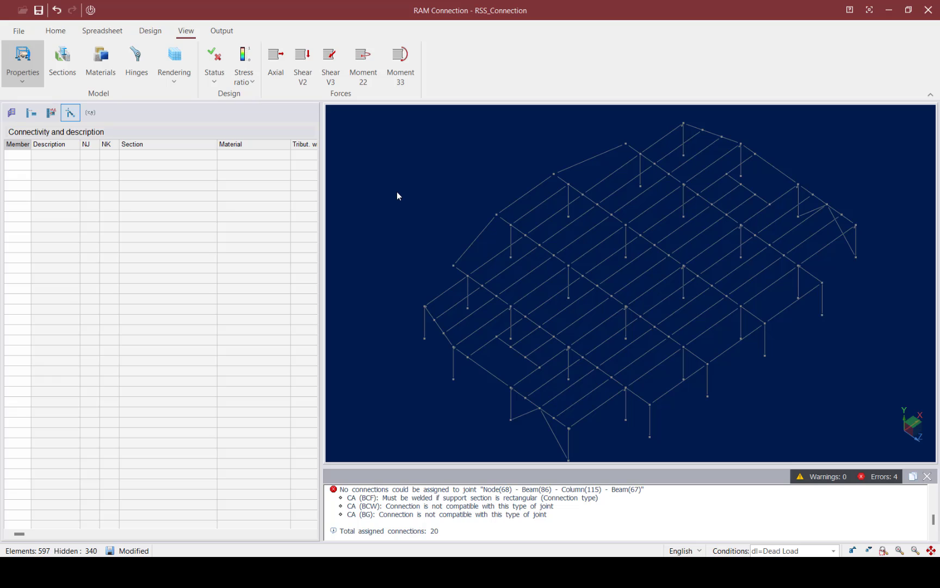
# Step: Select Beam - Column flange joints from all members by special selection, verifying releases for released (pinned) beams only
pyautogui.click(55, 30)
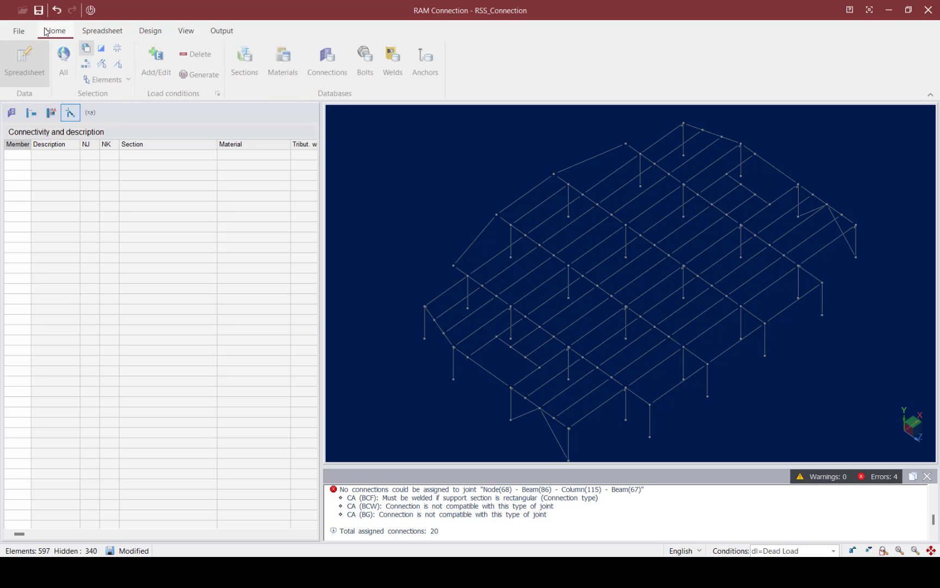
pyautogui.click(93, 81)
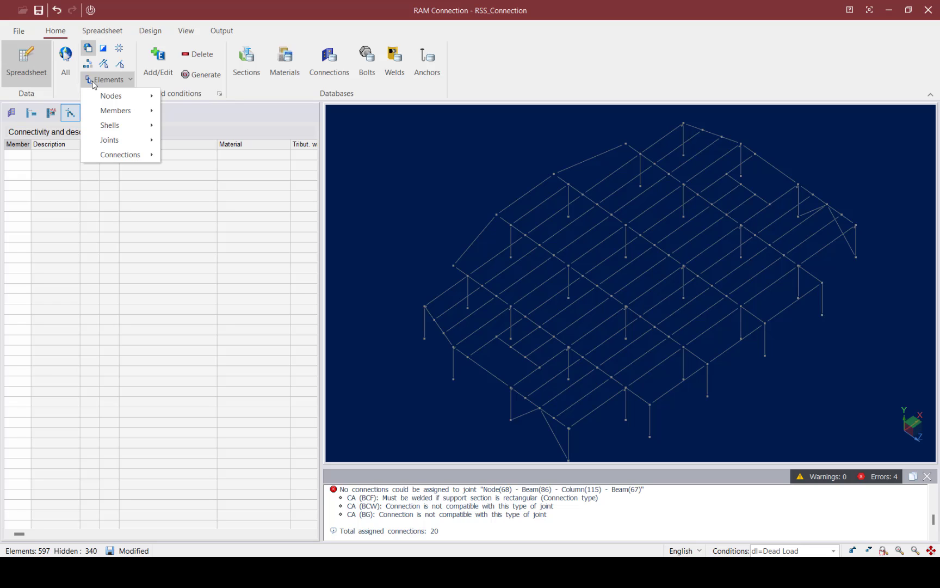
pyautogui.moveTo(114, 140)
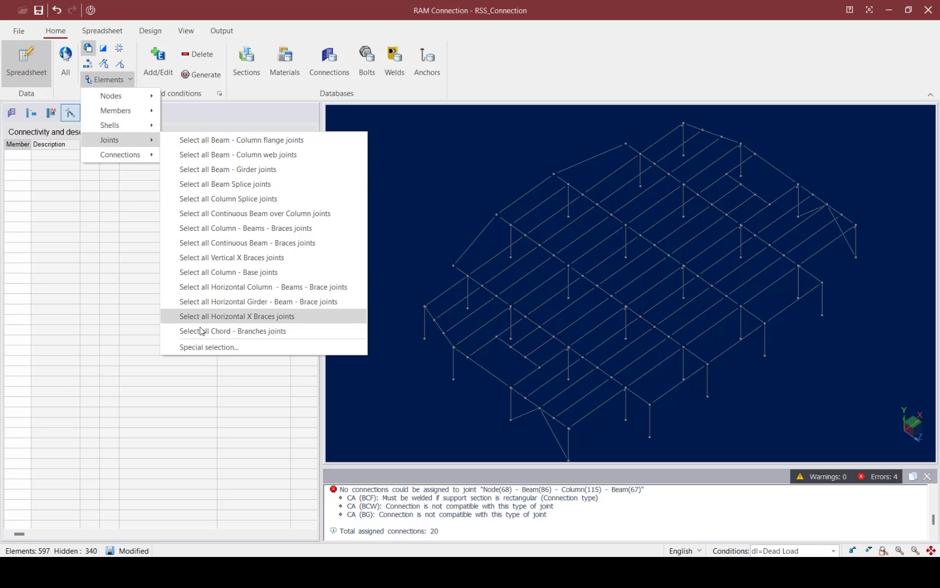
pyautogui.click(196, 347)
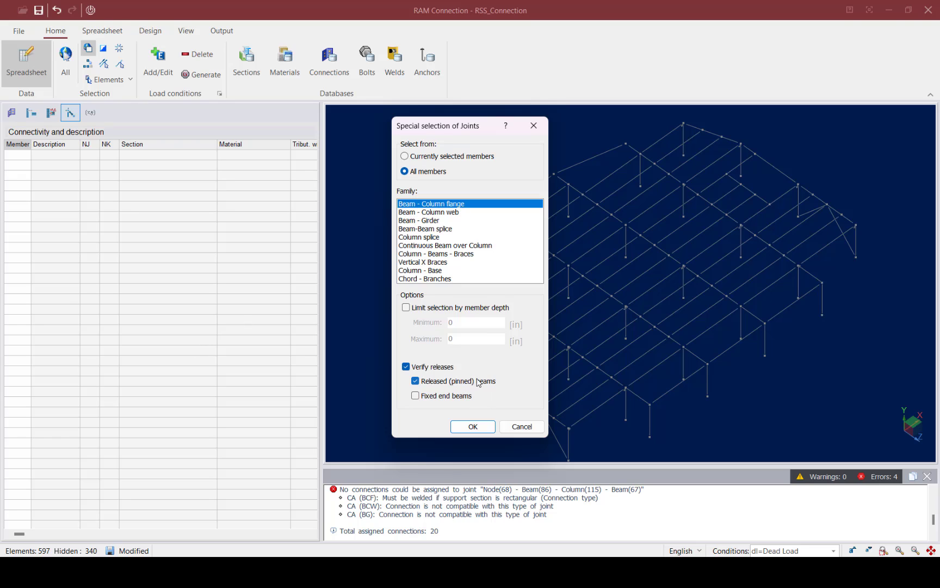
pyautogui.click(472, 426)
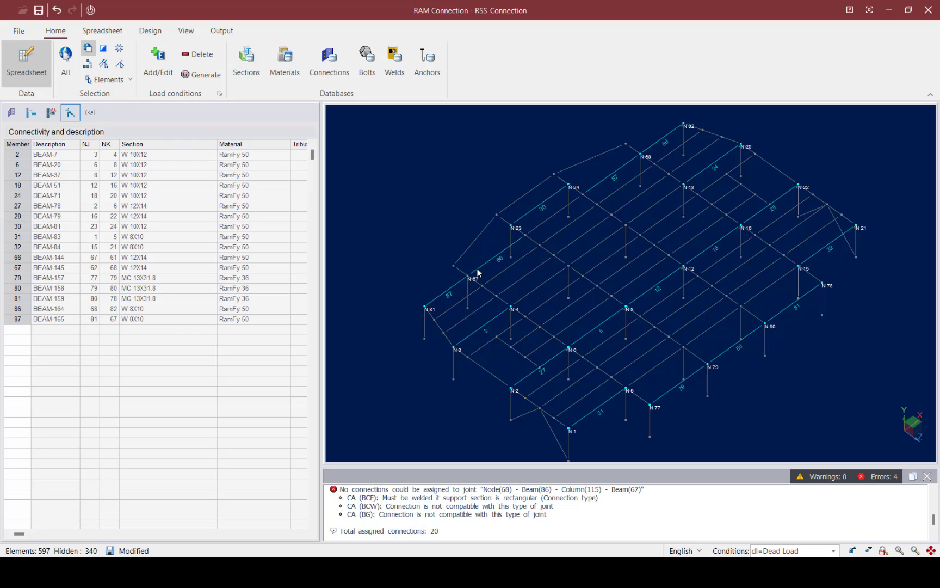
# Step: Remove members 2, 6, 12, 18, 24, 27, 28, 31 and 32, plus nodes 81 and 82, from the selection
pyautogui.click(714, 169)
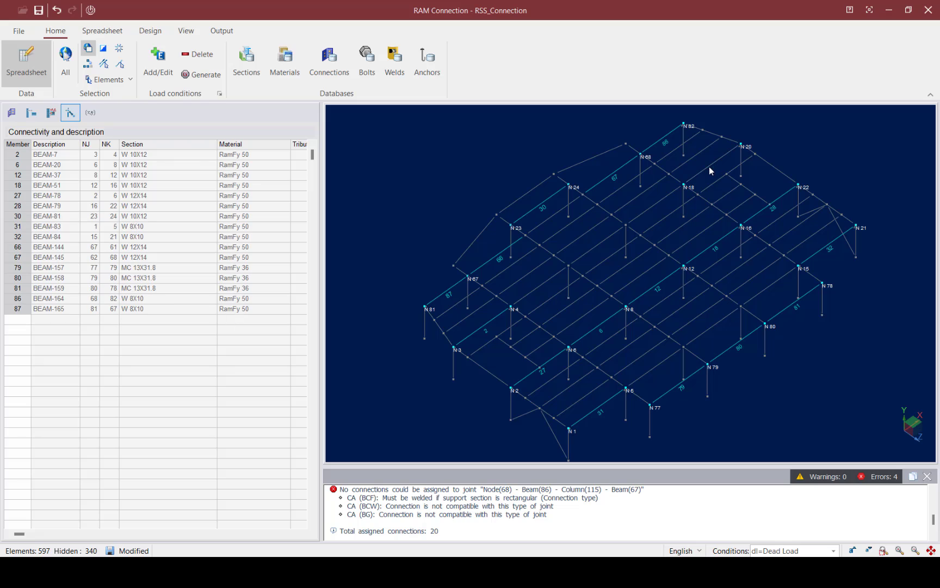
pyautogui.click(487, 327)
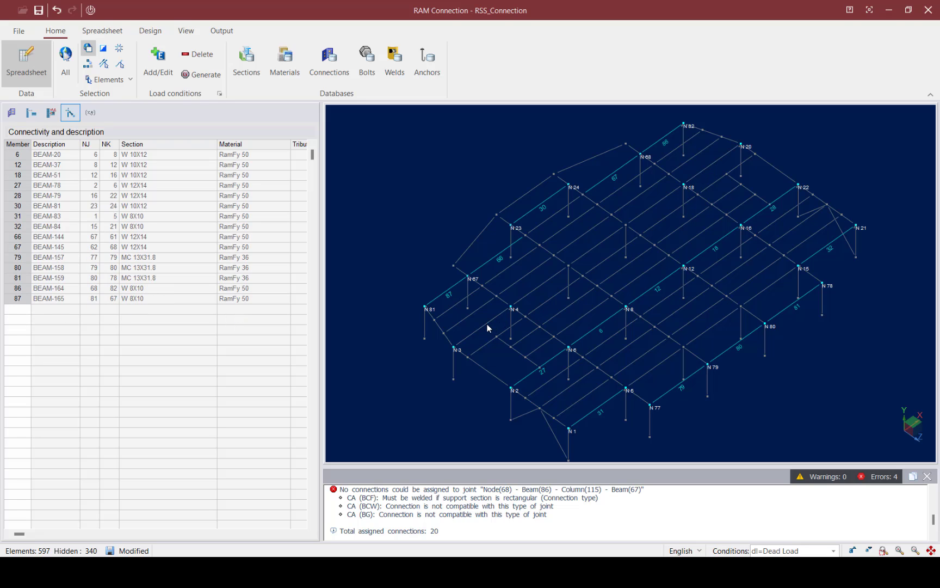
pyautogui.click(558, 355)
pyautogui.click(590, 333)
pyautogui.click(670, 277)
pyautogui.click(710, 249)
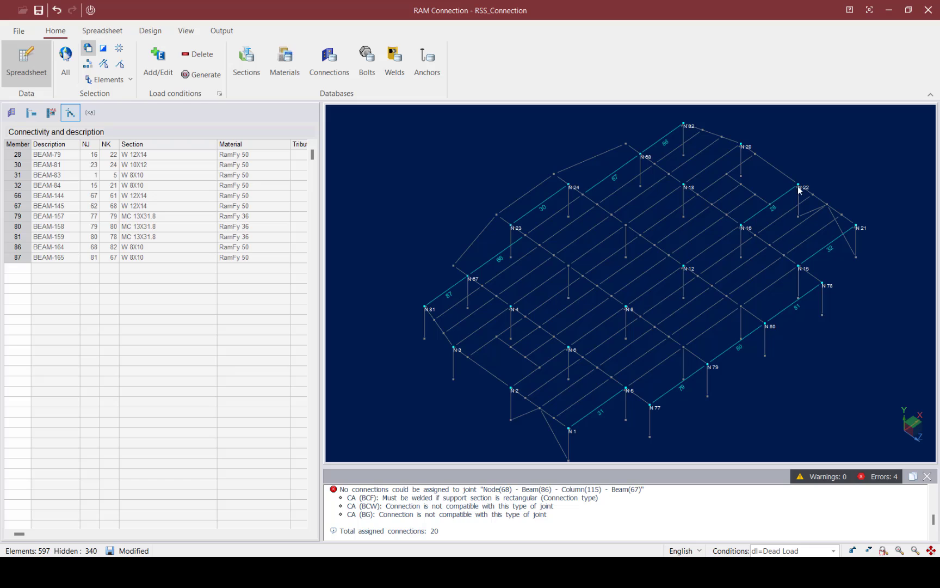
pyautogui.click(784, 194)
pyautogui.click(595, 414)
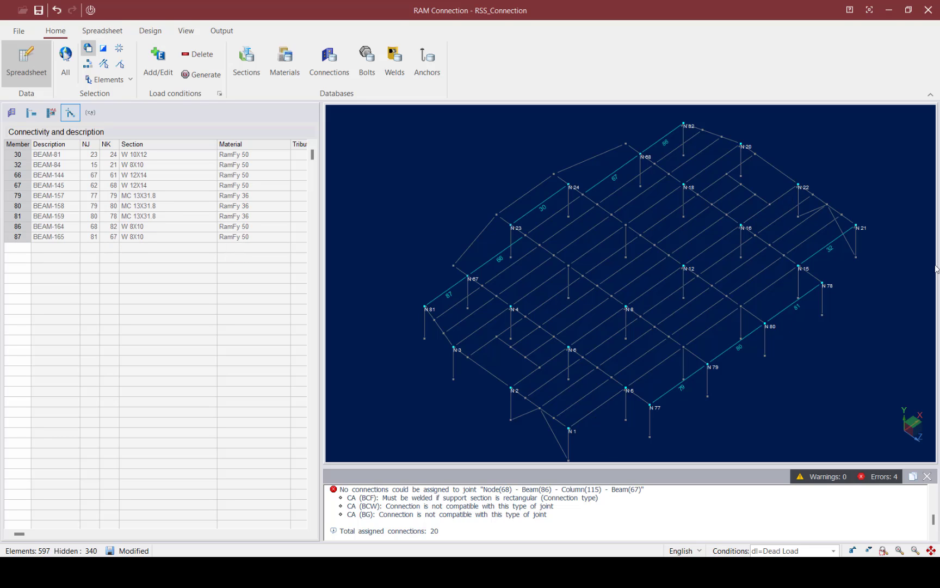
pyautogui.click(829, 246)
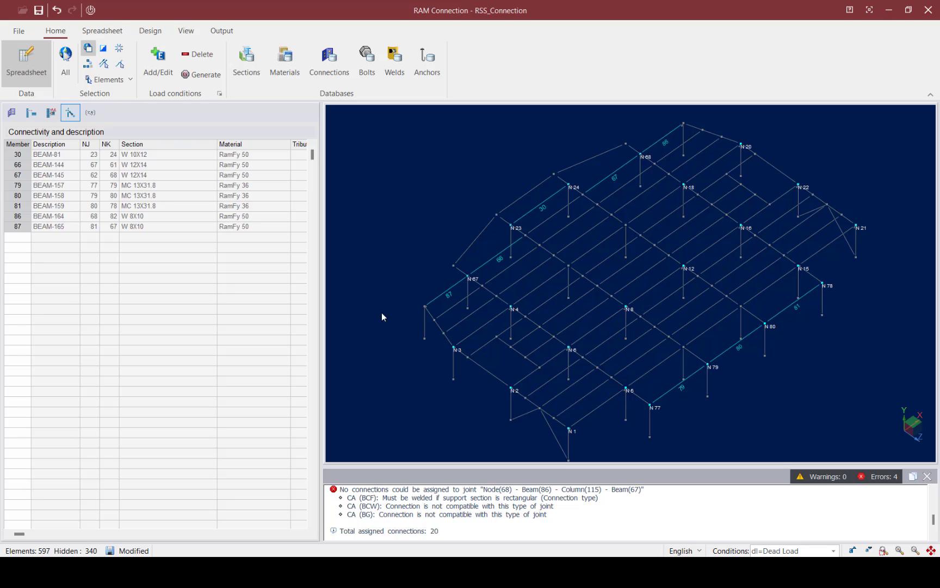
# Step: Assign the Basic SP single plate shear connection to the selected beam-to-column flange joints, designing each connection individually
pyautogui.click(150, 32)
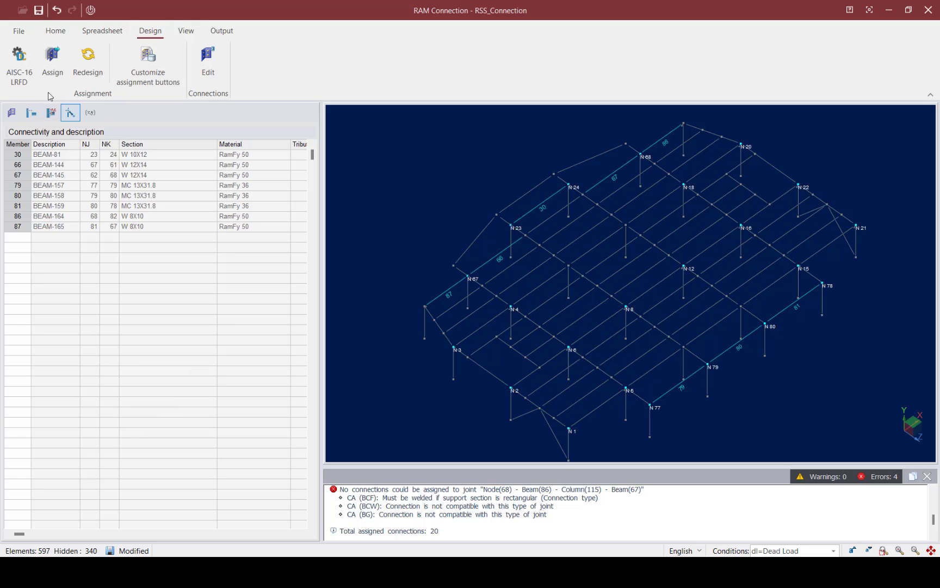
pyautogui.click(55, 68)
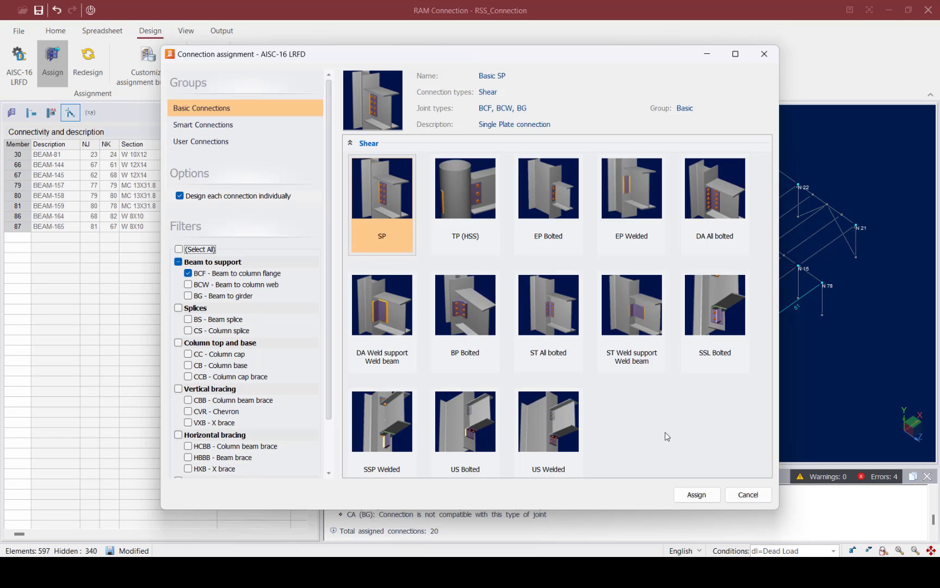
pyautogui.click(409, 233)
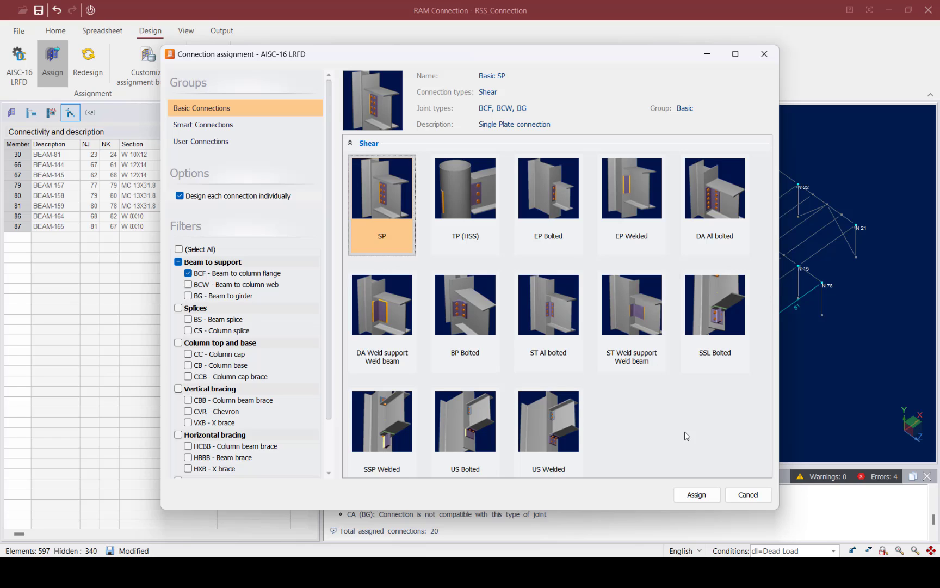
pyautogui.click(696, 495)
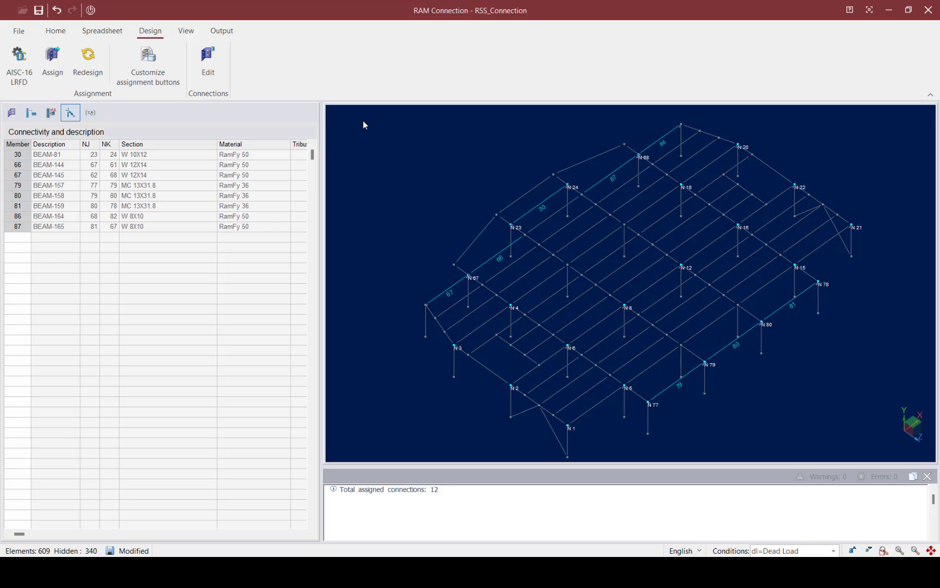
# Step: Select all visible elements of the model and turn off the node and member numbering
pyautogui.moveTo(336, 116); pyautogui.dragTo(883, 450)
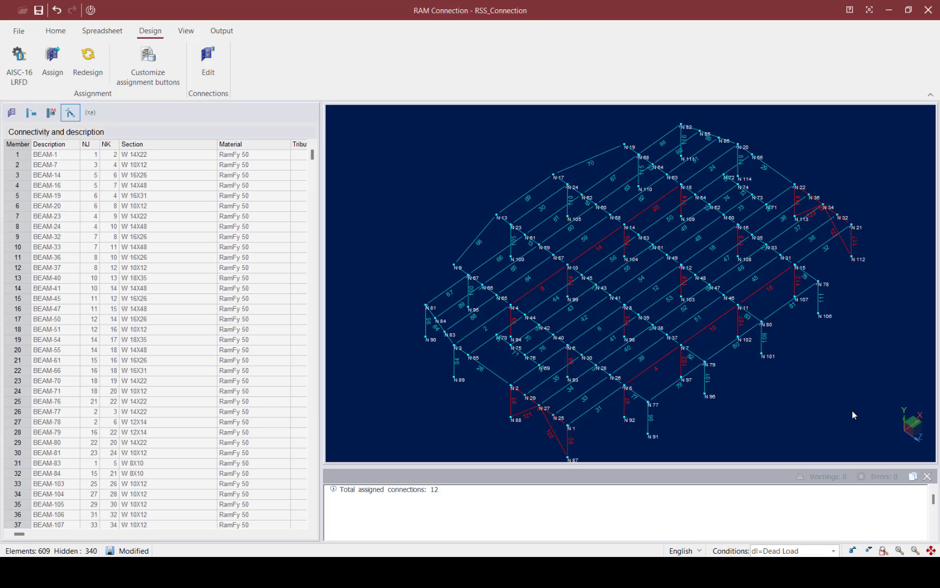
pyautogui.click(185, 31)
pyautogui.click(22, 60)
pyautogui.click(32, 169)
pyautogui.click(36, 185)
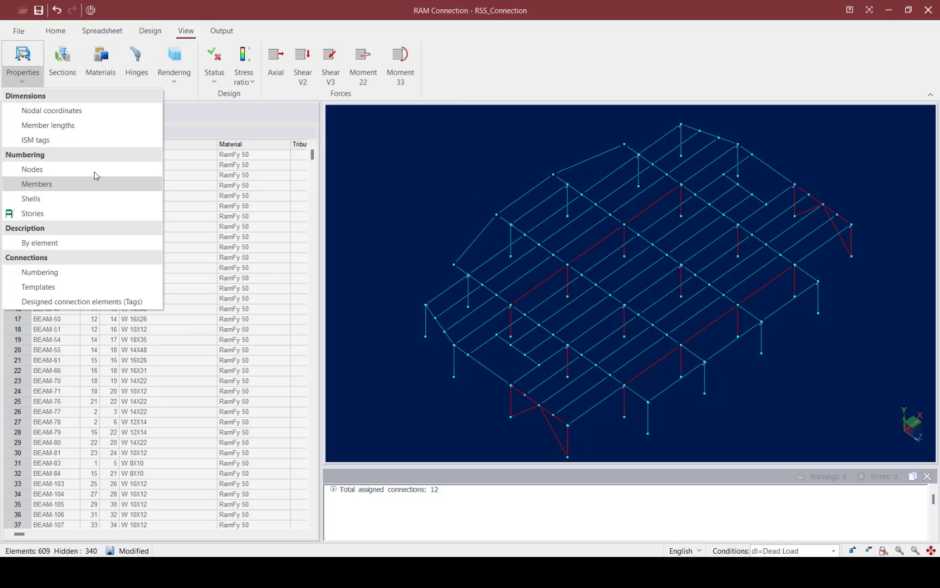
pyautogui.click(531, 69)
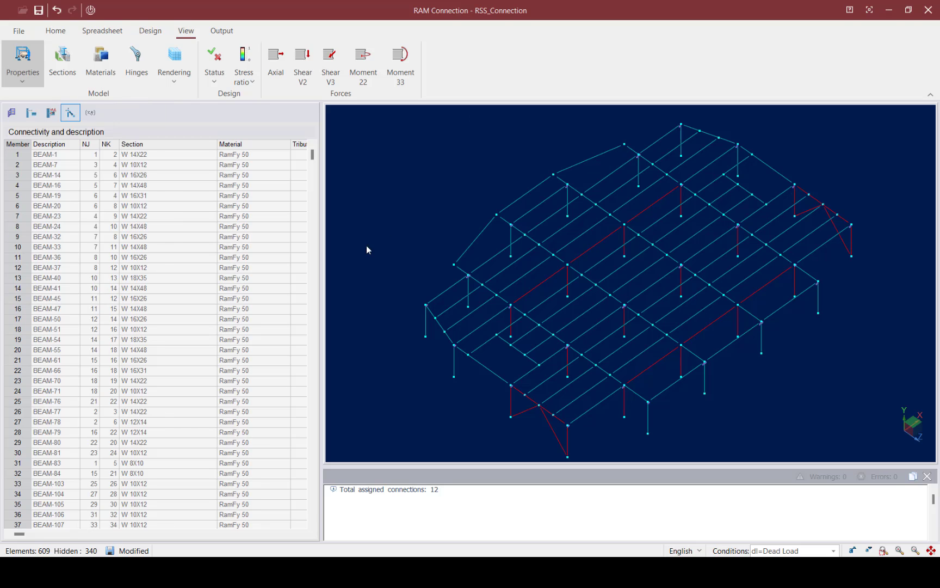
# Step: Review the list of assigned connections and display the design status on the model
pyautogui.click(9, 112)
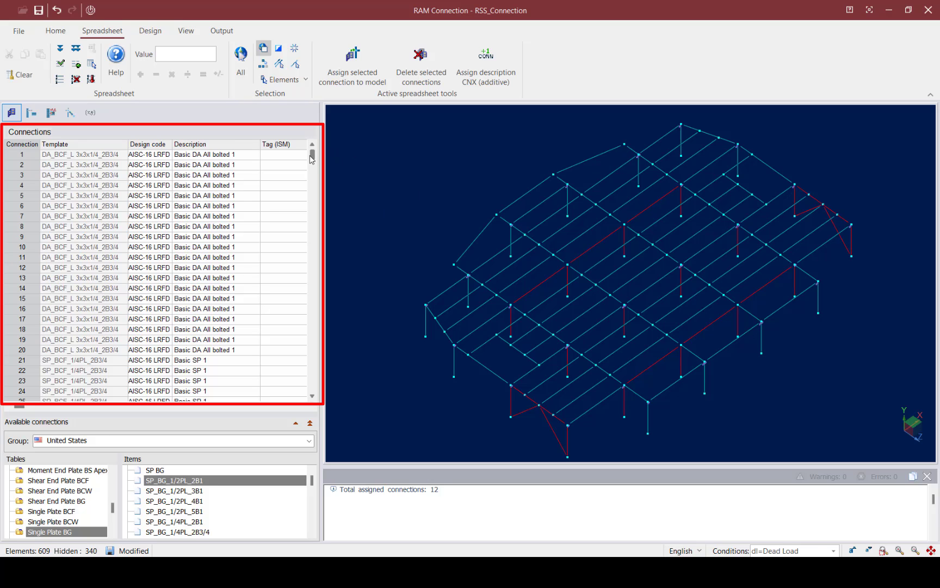
pyautogui.moveTo(312, 157); pyautogui.dragTo(332, 223)
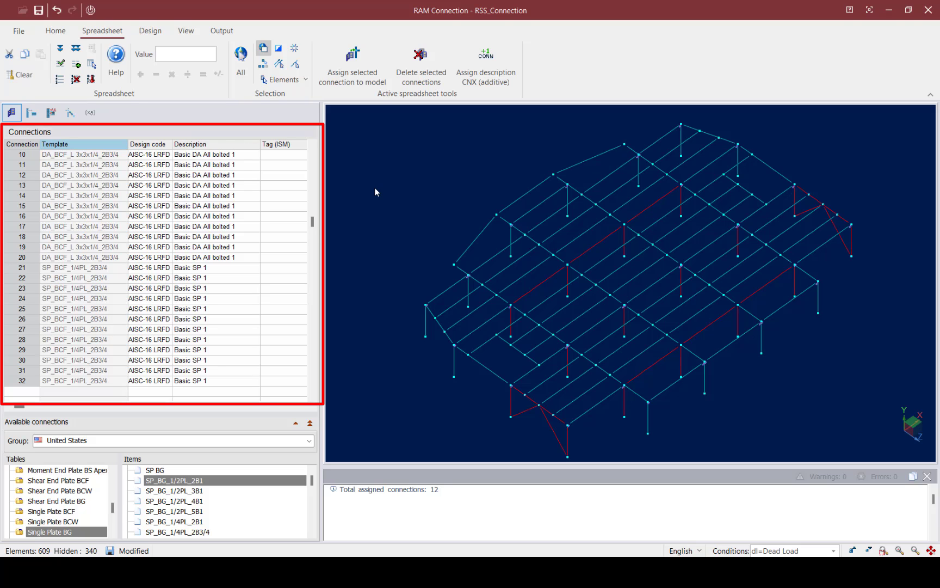
pyautogui.click(186, 31)
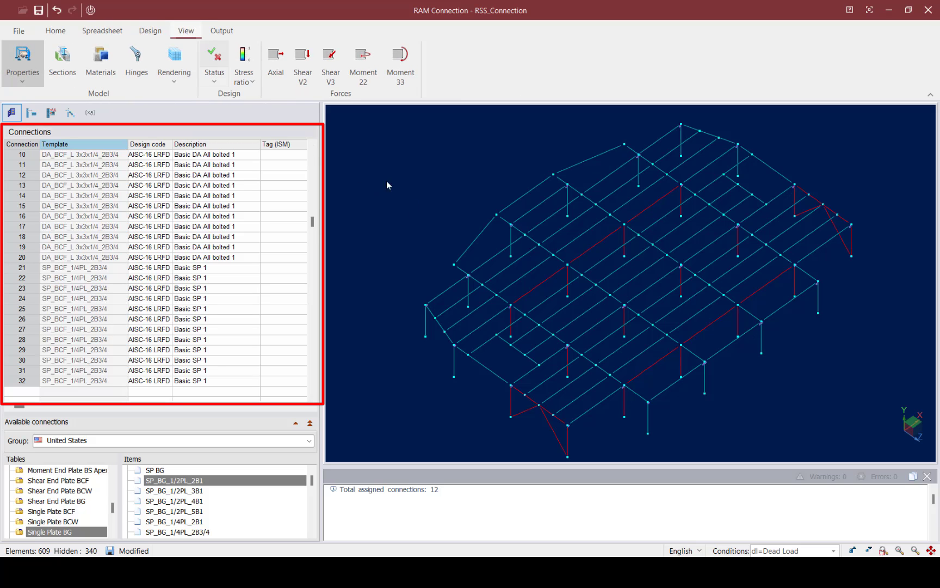
pyautogui.click(211, 57)
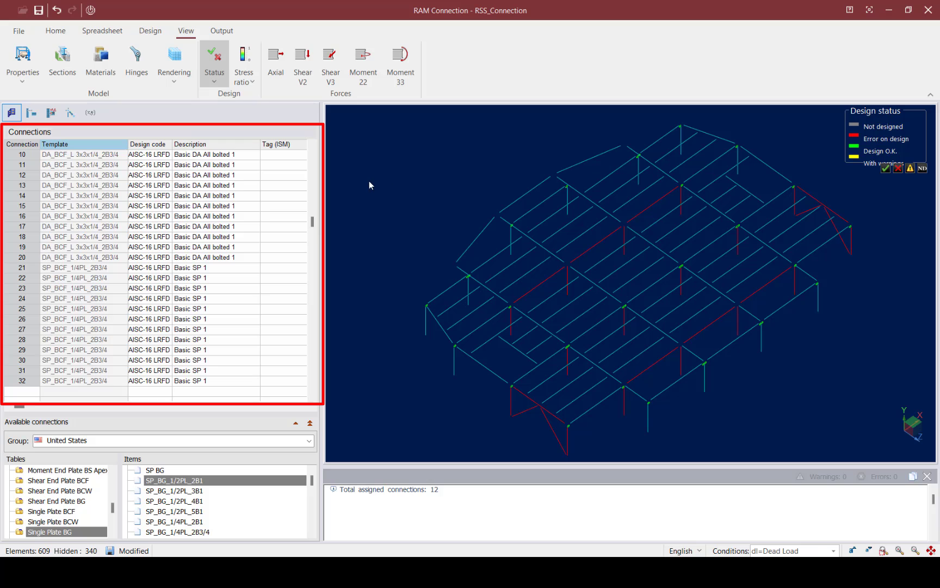
# Step: Check the design by selecting the O.K. elements and the N.G. elements in turn, and hide the design status
pyautogui.click(885, 170)
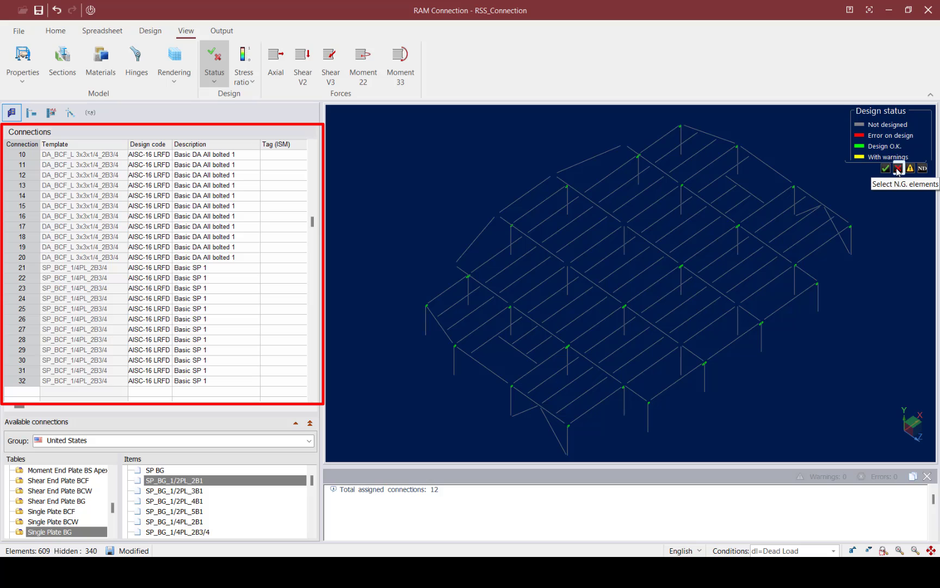
pyautogui.click(897, 169)
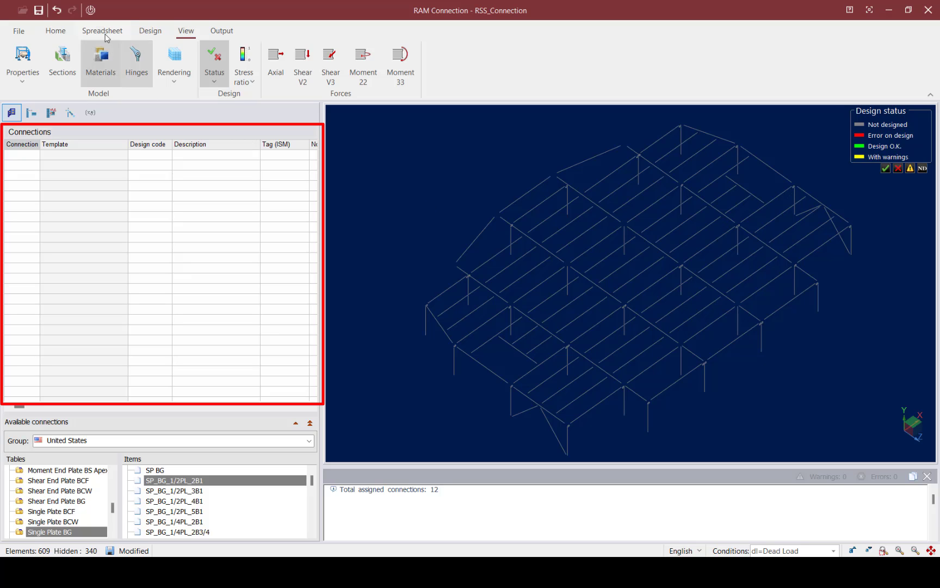
pyautogui.click(214, 61)
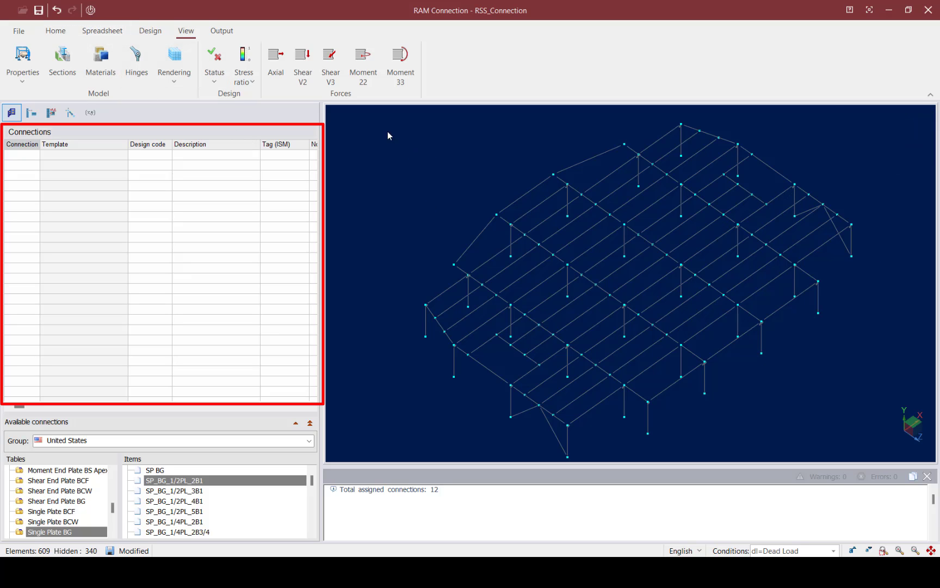
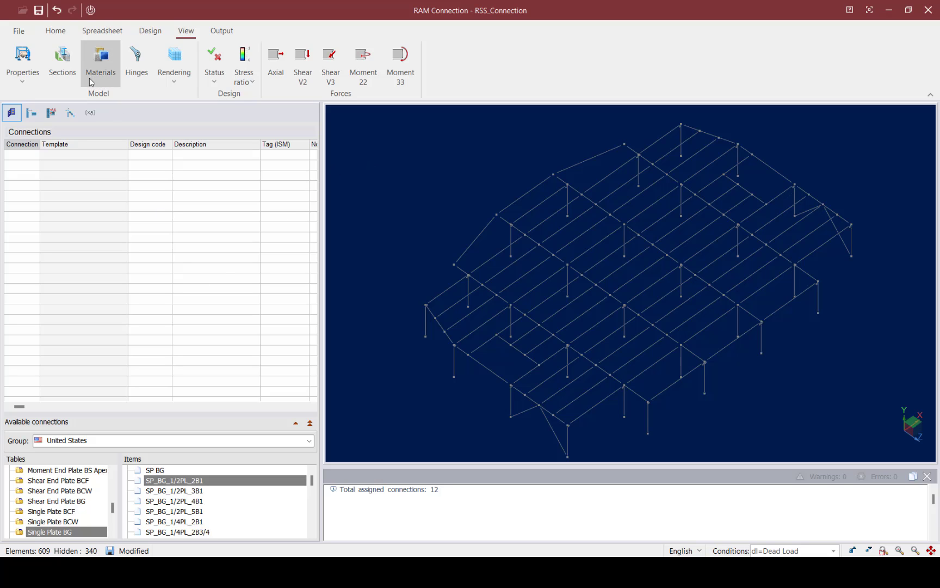
# Step: Select Beam - Column flange joints from all members by special selection, with releases verified for released (pinned) beams
pyautogui.click(48, 31)
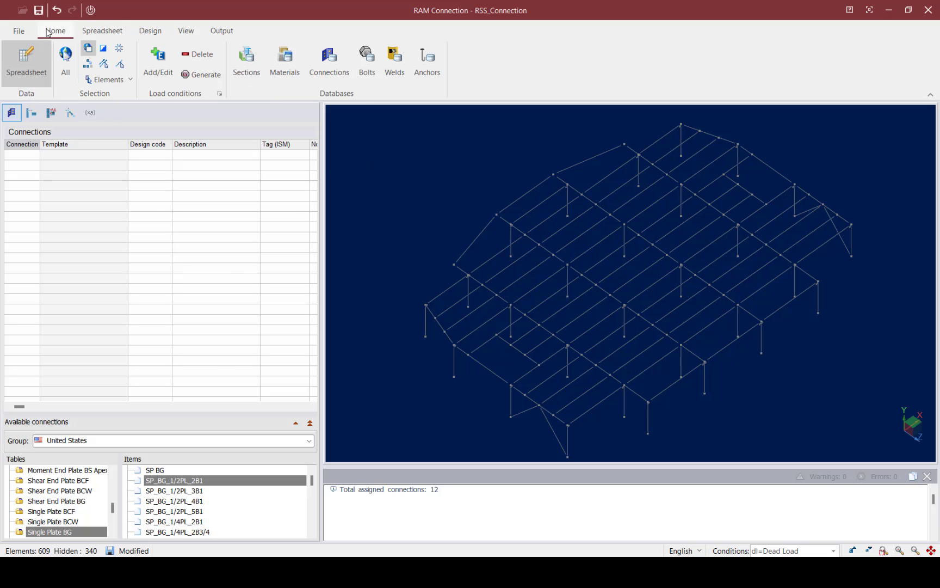
pyautogui.click(96, 80)
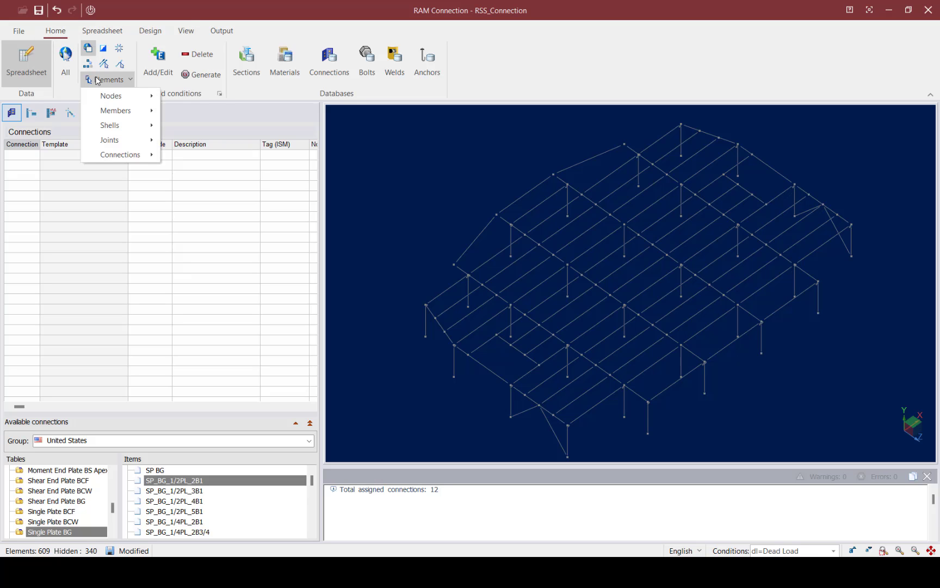
pyautogui.moveTo(103, 141)
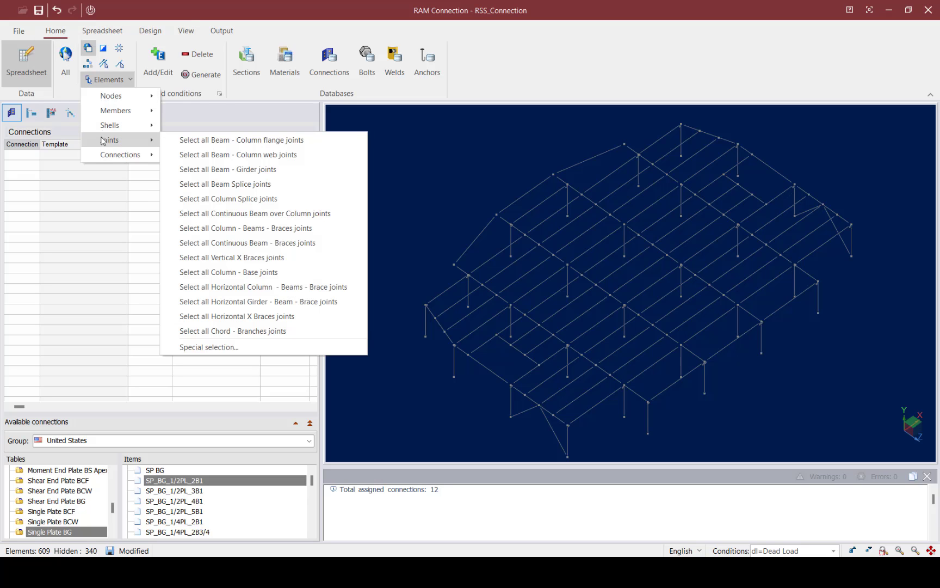
pyautogui.click(210, 348)
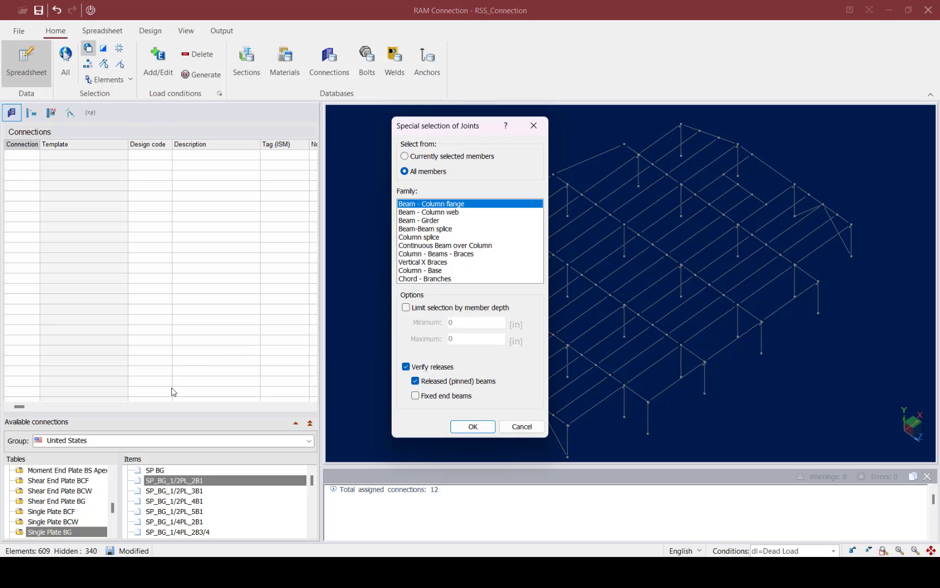
pyautogui.click(474, 427)
# Step: Add all connections to the current selection
pyautogui.click(93, 79)
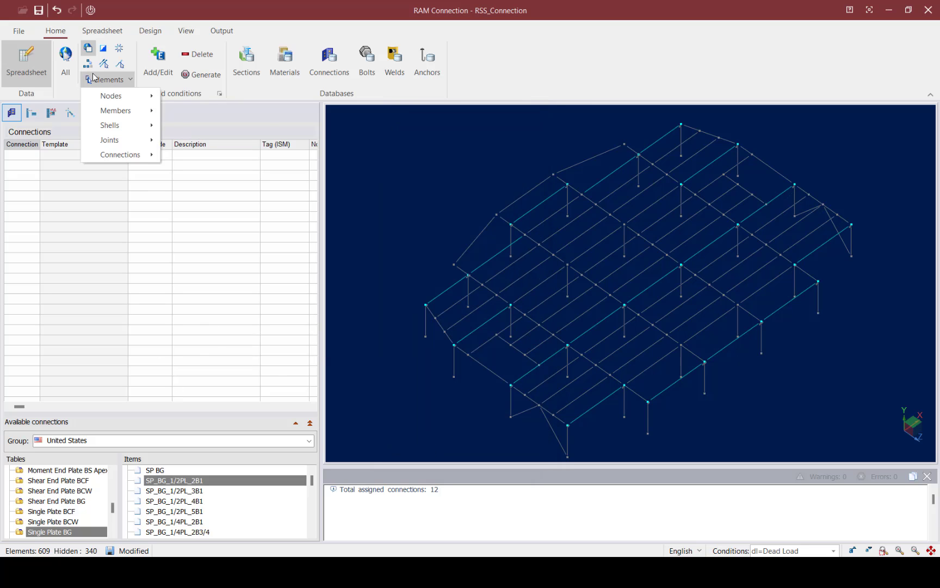
pyautogui.moveTo(100, 157)
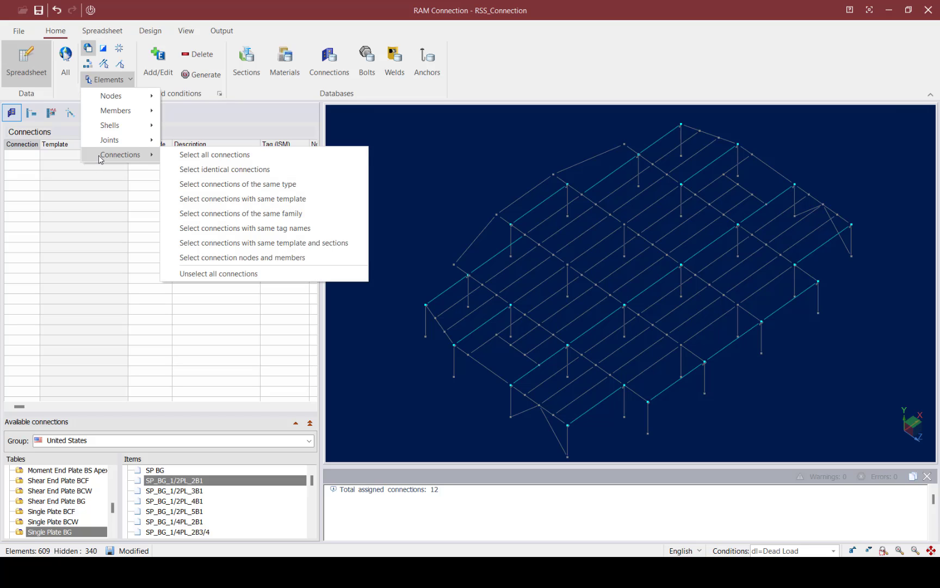
pyautogui.click(182, 156)
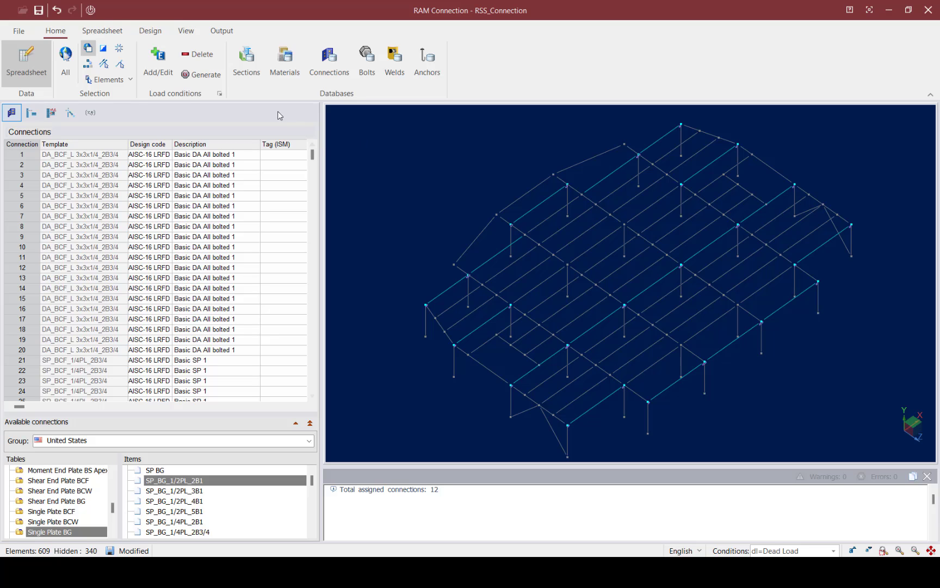
# Step: Generate the joints list report sorted by family, examine the shear connection type of each joint, and close the report
pyautogui.click(221, 31)
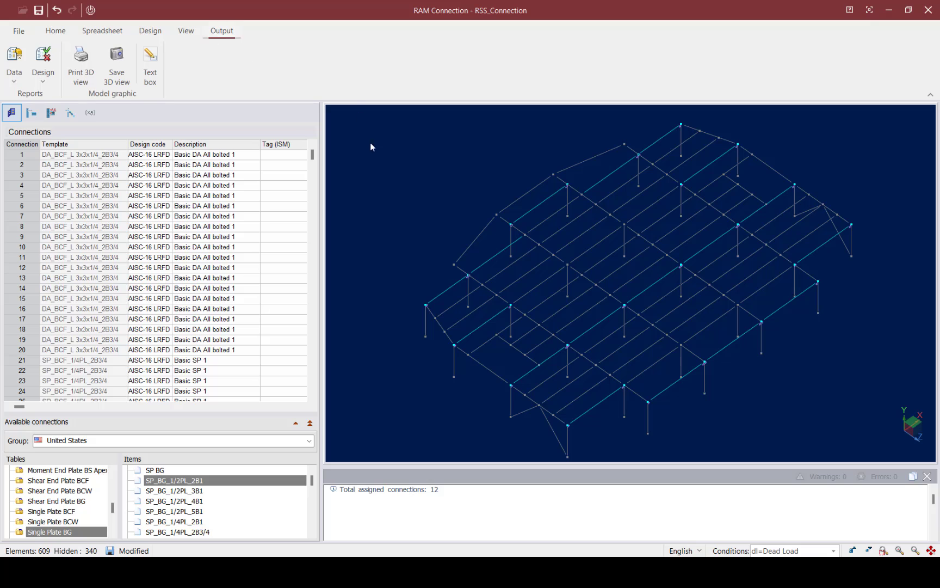
pyautogui.click(17, 80)
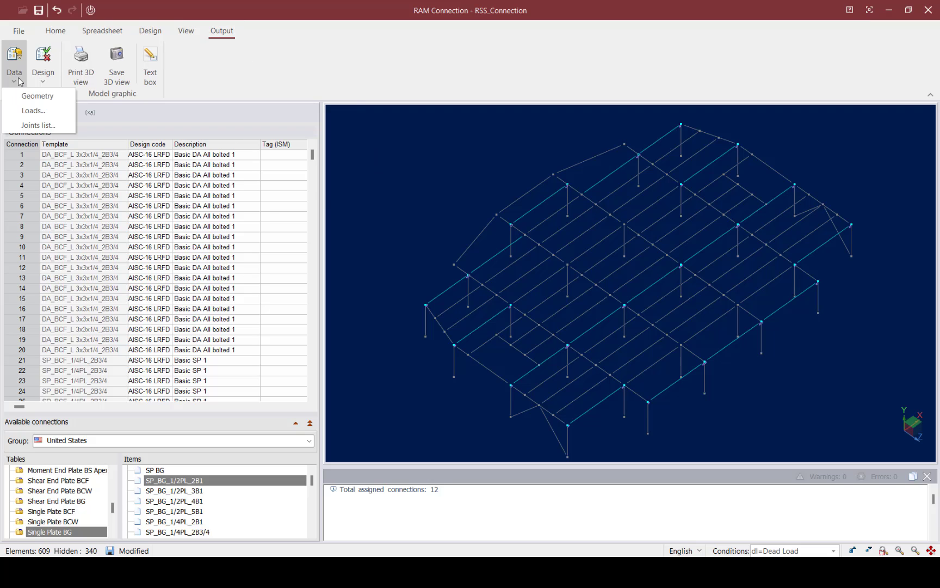
pyautogui.click(24, 126)
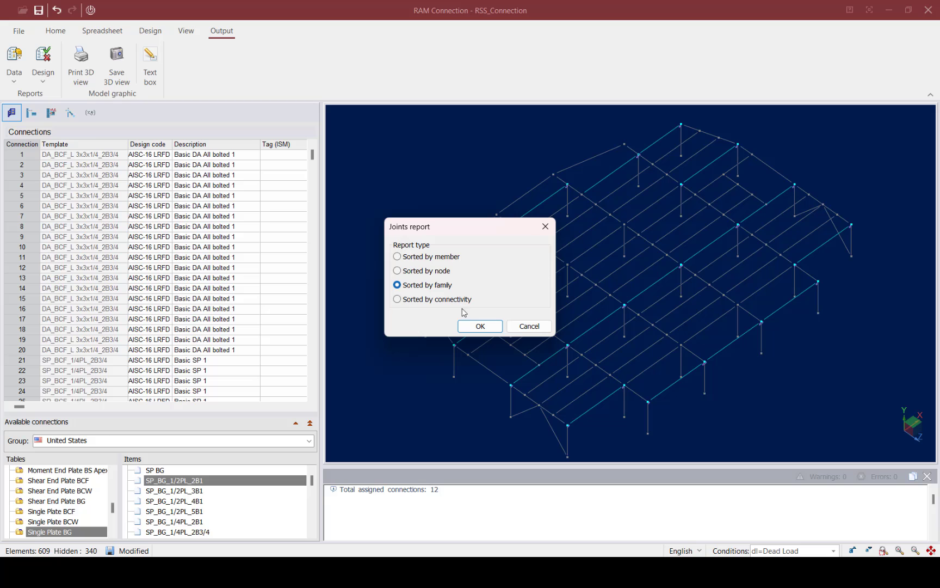
pyautogui.click(478, 326)
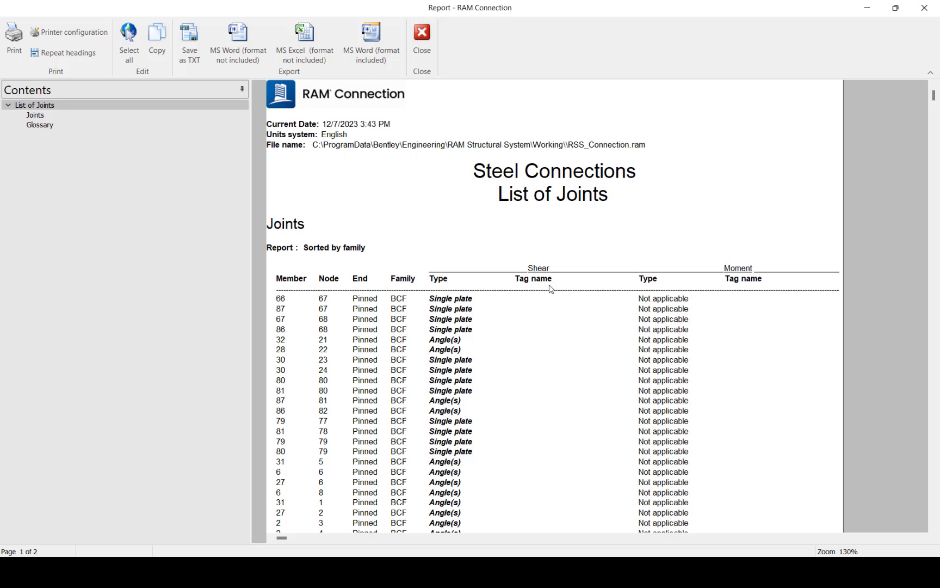
pyautogui.scroll(-2, 544, 330)
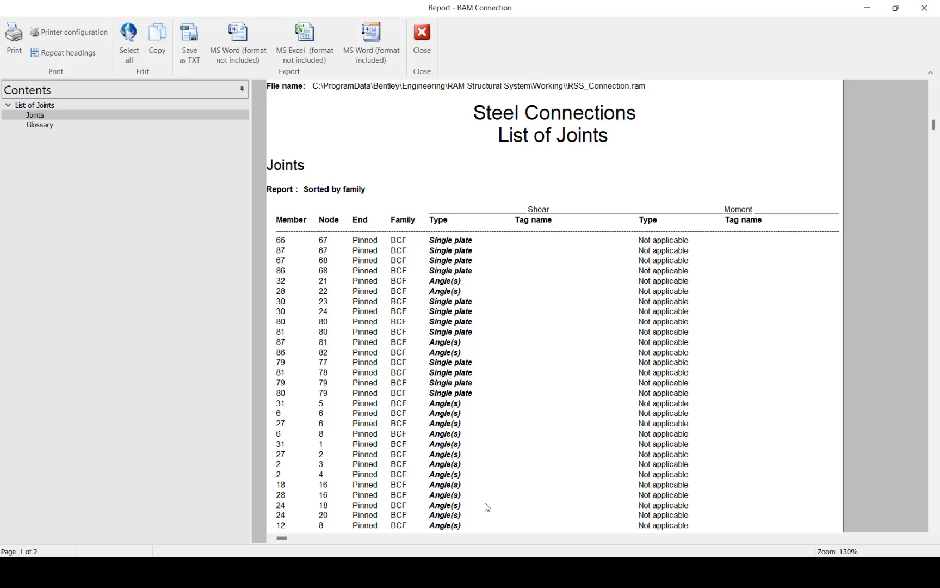
pyautogui.scroll(-1, 488, 490)
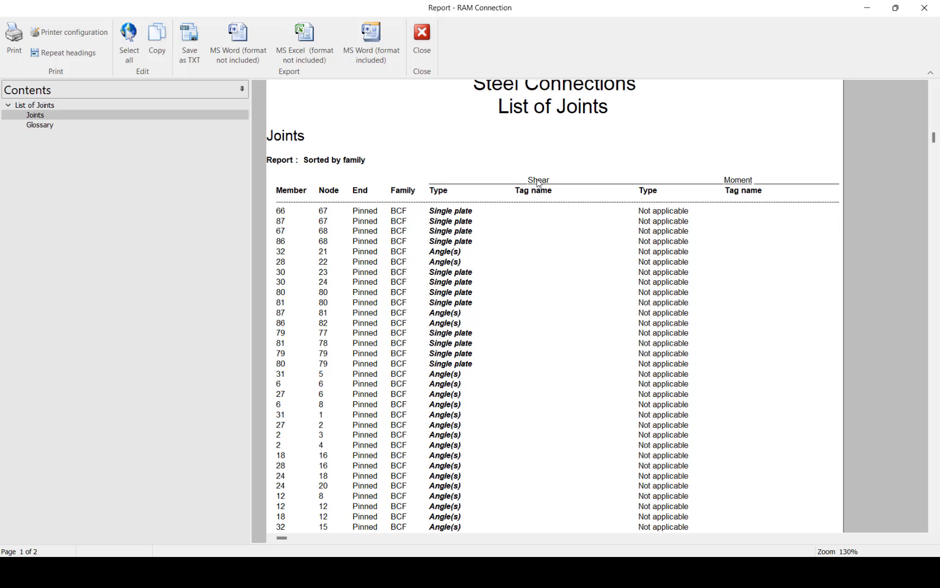
pyautogui.scroll(-3, 472, 349)
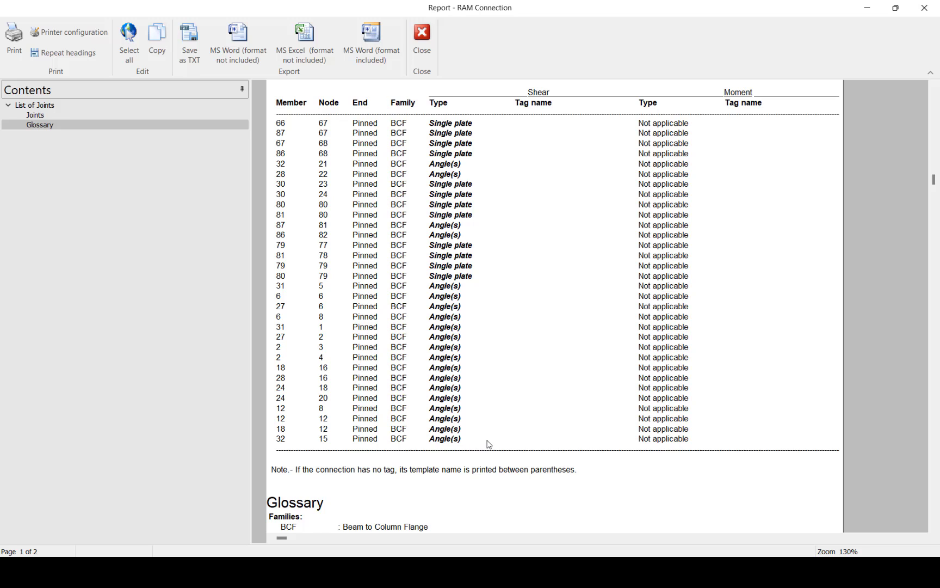
pyautogui.scroll(1, 488, 444)
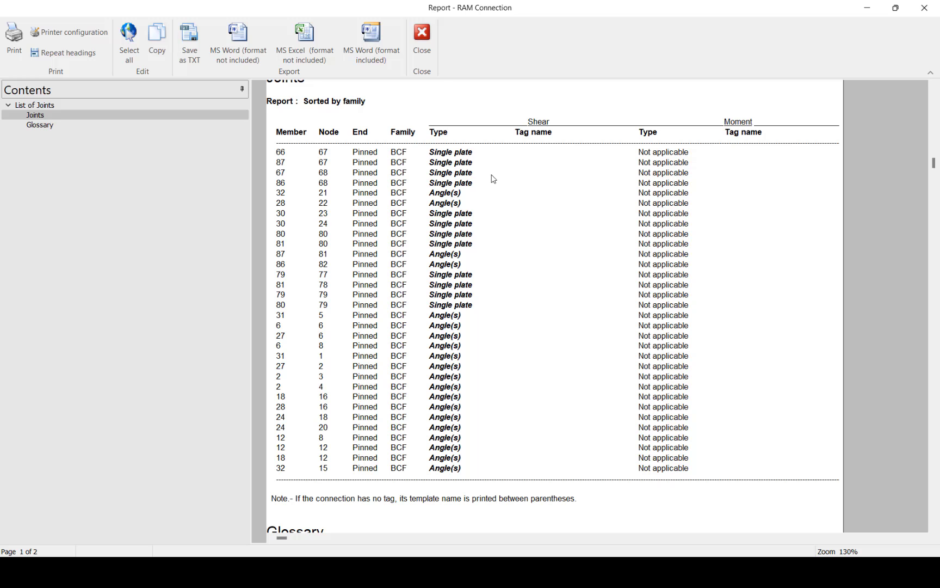
pyautogui.click(427, 55)
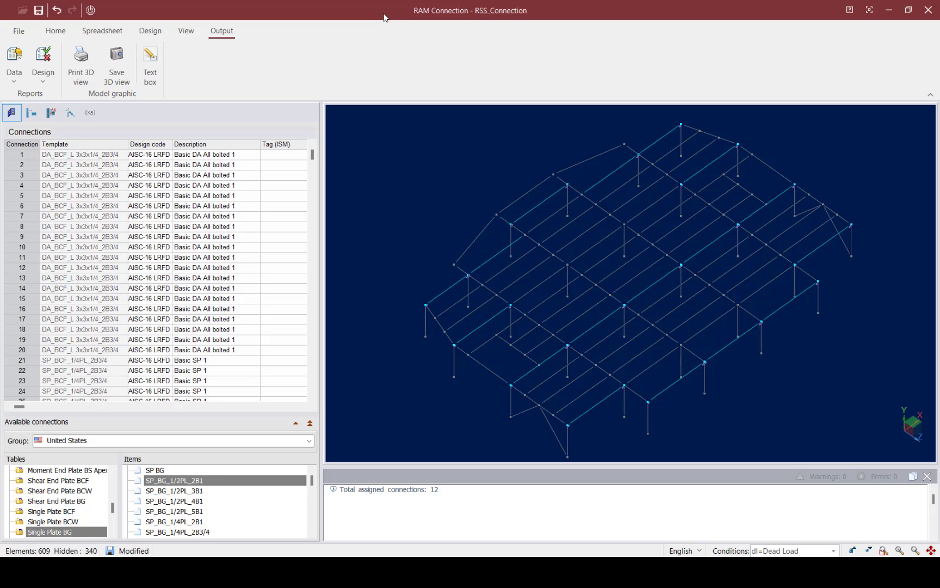
# Step: Select connection 4, a DA_BCF_L 3x3x1/4_2B3/4 double angle at a column, and open it for editing in the Connection Pad
pyautogui.scroll(5, 511, 318)
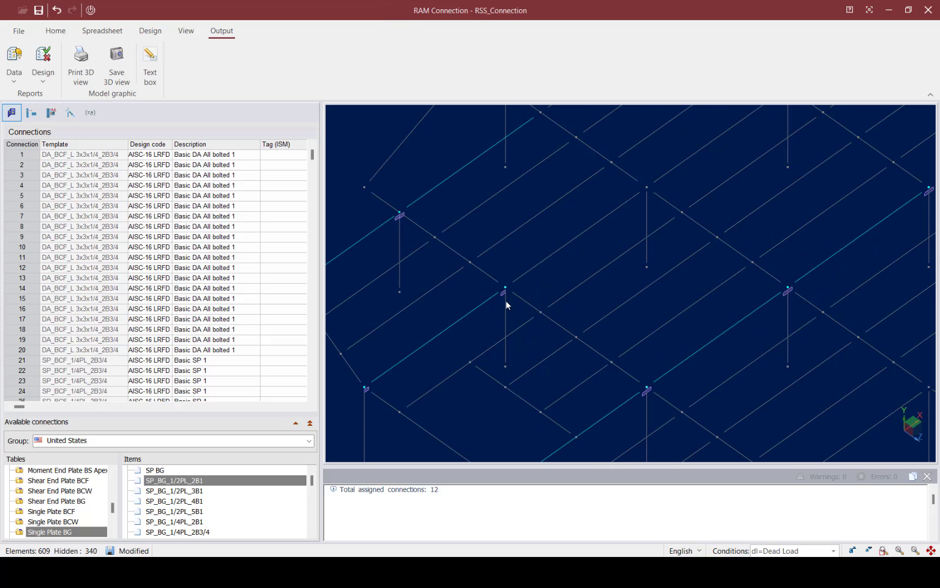
pyautogui.click(503, 294)
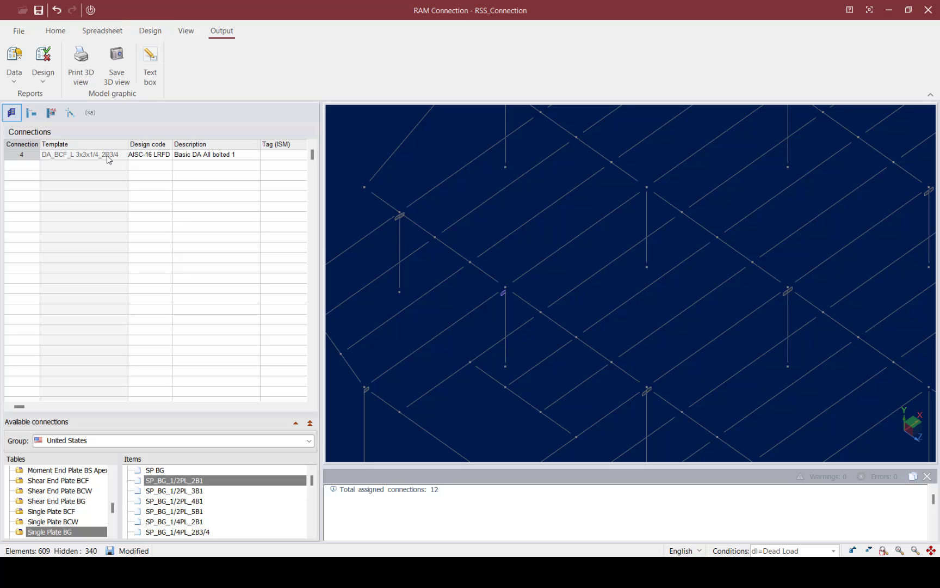
pyautogui.click(155, 32)
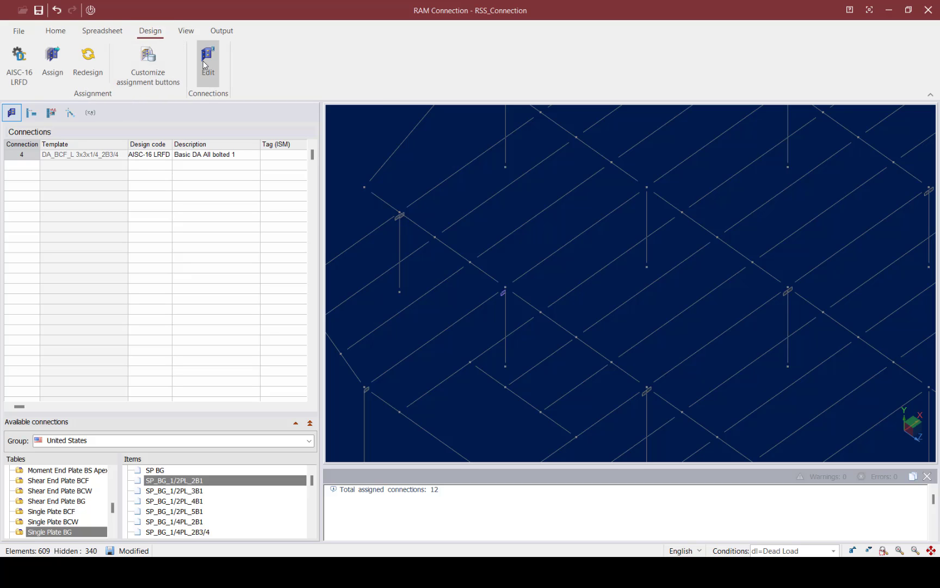
pyautogui.click(204, 65)
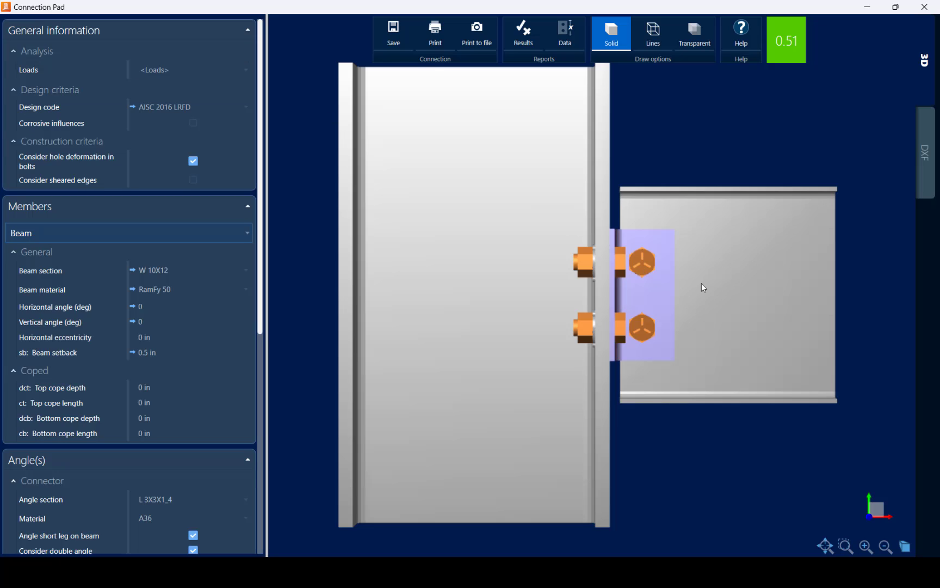
# Step: Inspect the double-angle connection in 3D and review its angle properties, including the beam-side connection type options
pyautogui.moveTo(701, 285); pyautogui.dragTo(677, 312)
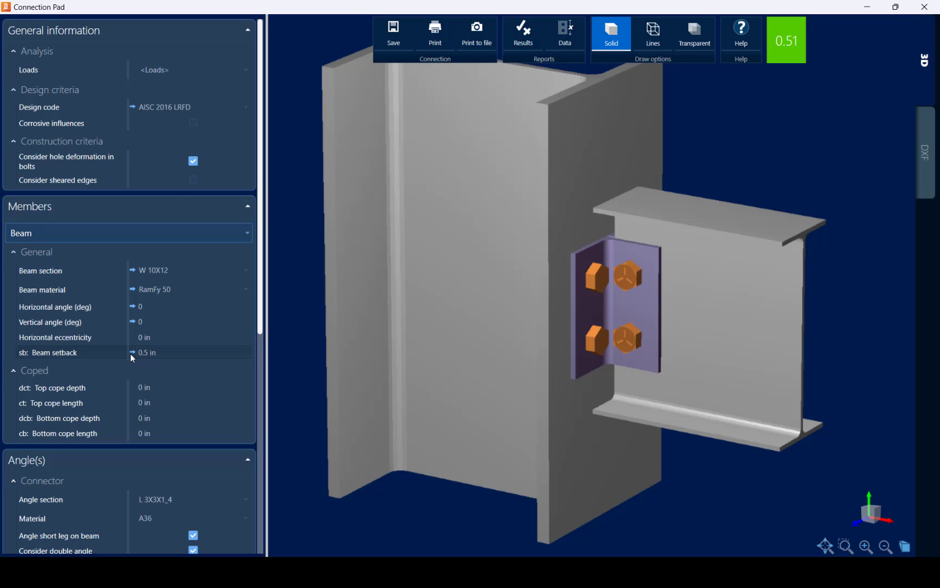
pyautogui.moveTo(260, 328); pyautogui.dragTo(276, 497)
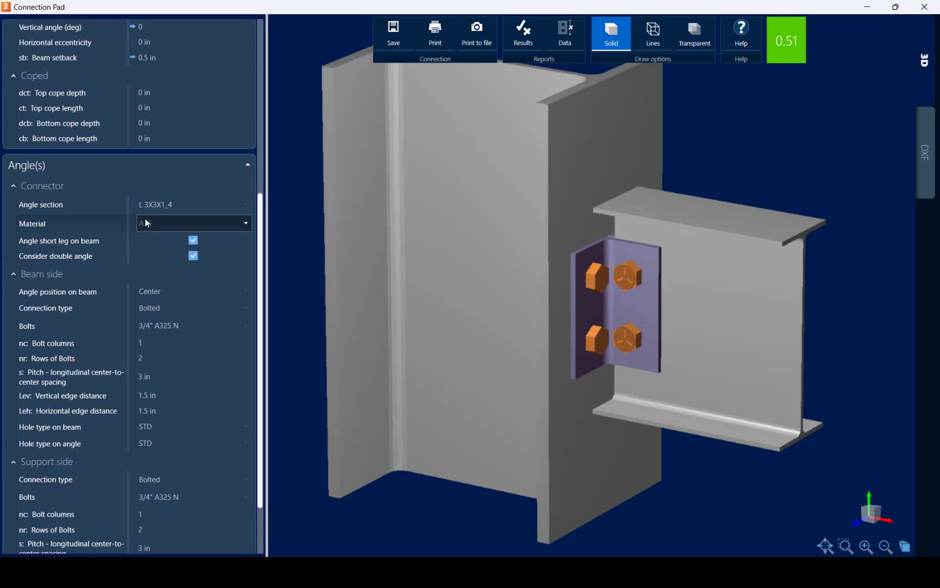
pyautogui.scroll(-3, 250, 234)
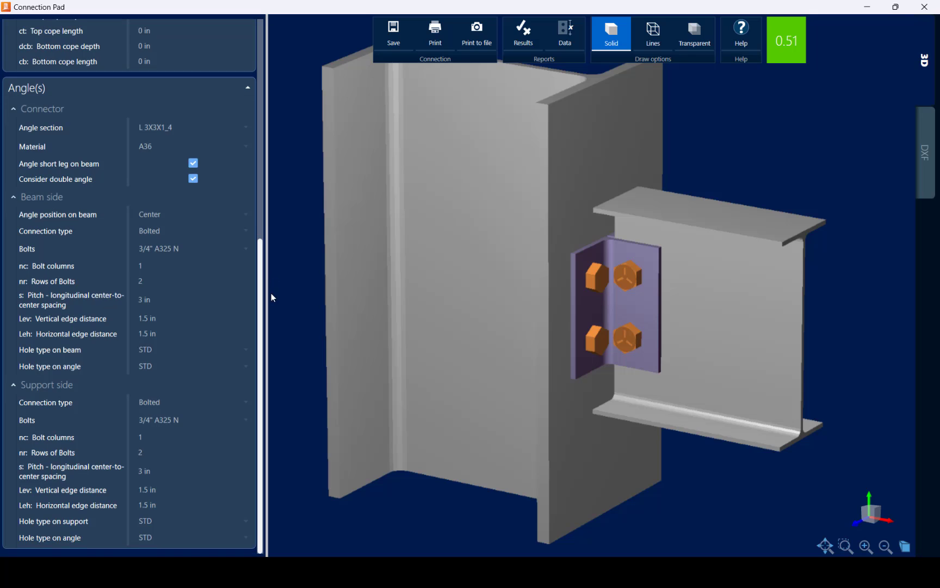
pyautogui.click(166, 231)
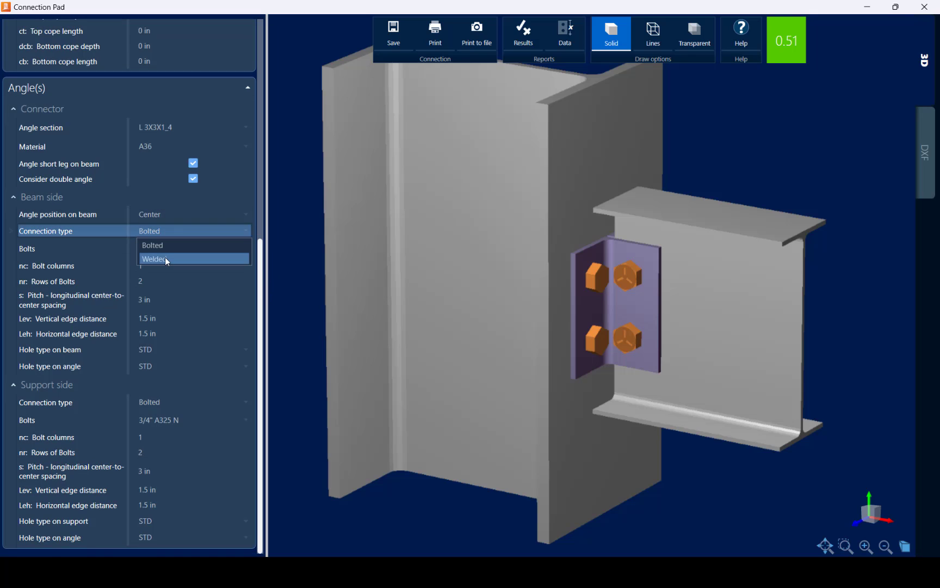
pyautogui.click(286, 271)
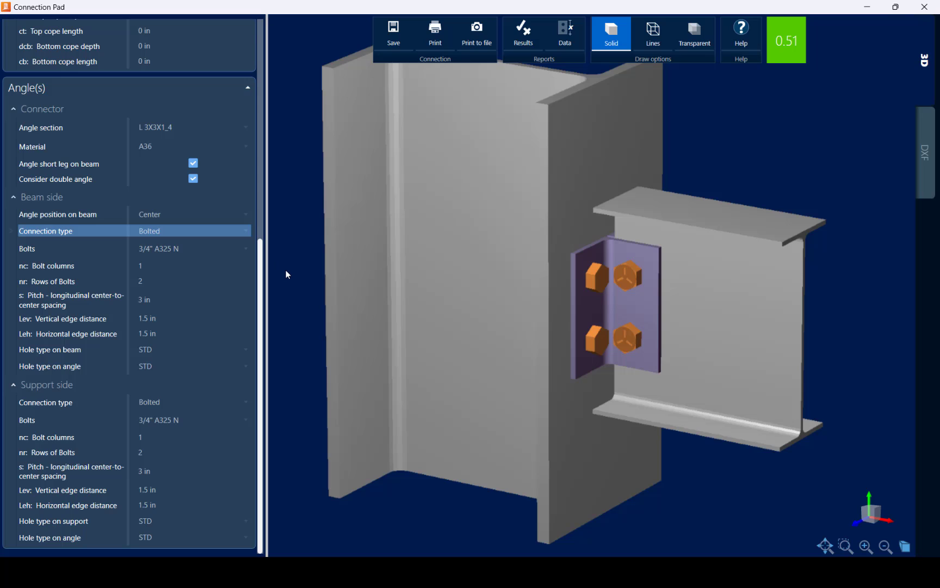
# Step: Review the beam-side bolt choices, hole type on beam and vertical edge distance, keeping the existing values
pyautogui.click(166, 248)
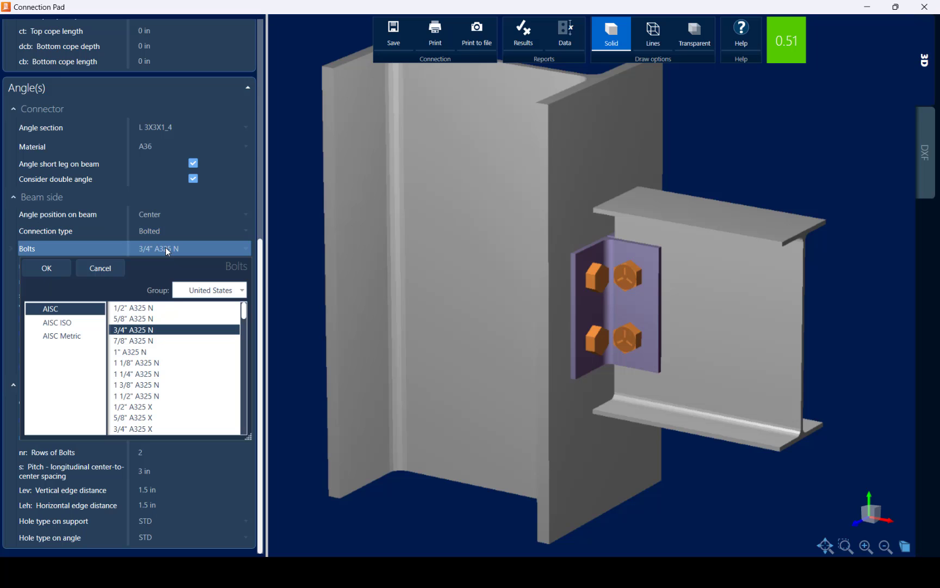
pyautogui.click(166, 248)
pyautogui.click(166, 248)
pyautogui.click(285, 256)
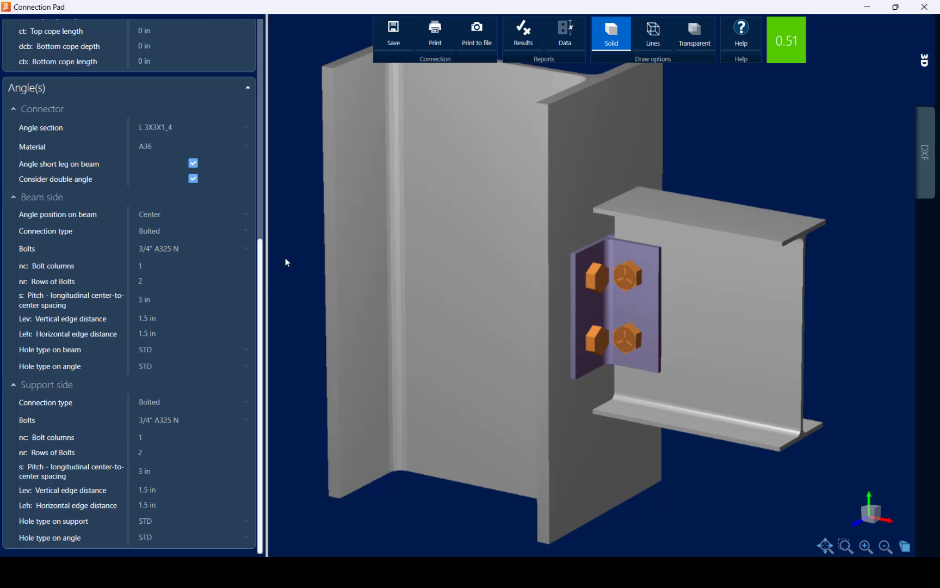
pyautogui.click(159, 350)
pyautogui.click(159, 349)
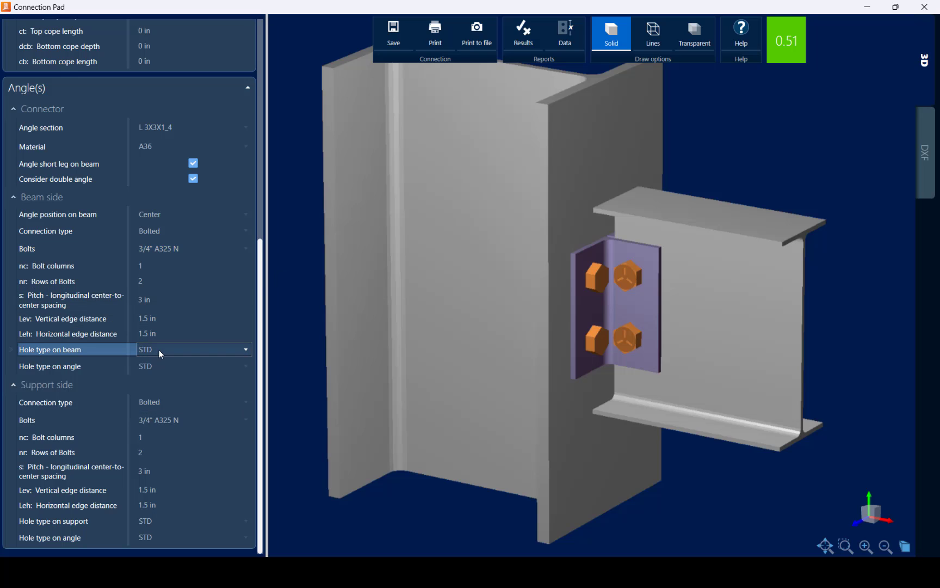
pyautogui.click(162, 317)
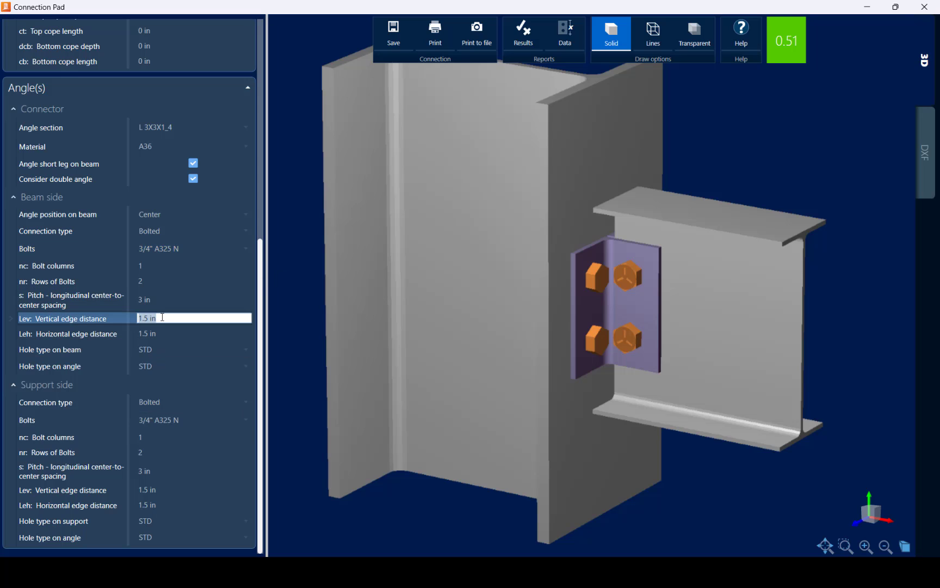
pyautogui.click(287, 313)
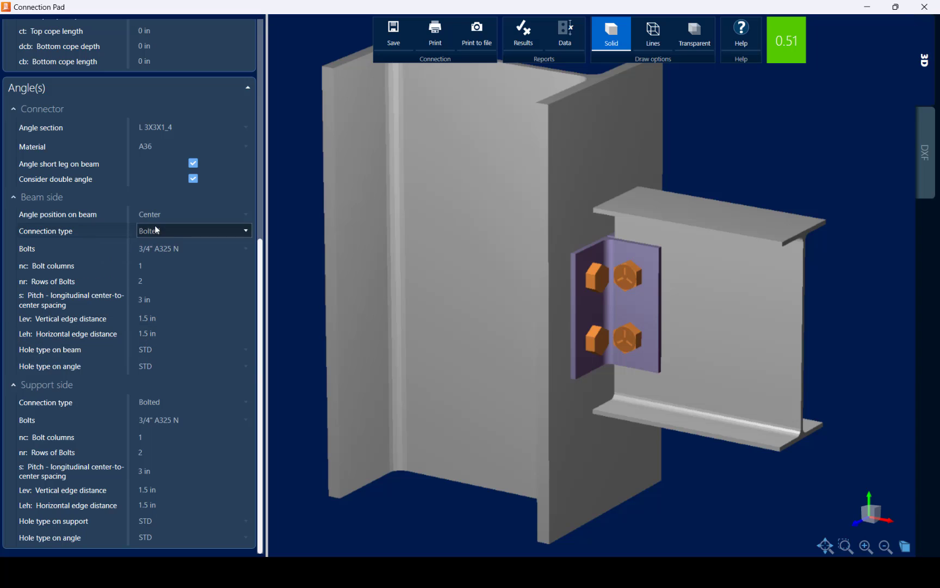
# Step: View the connection's DXF detail drawings and open its results report at the beam design check
pyautogui.click(924, 166)
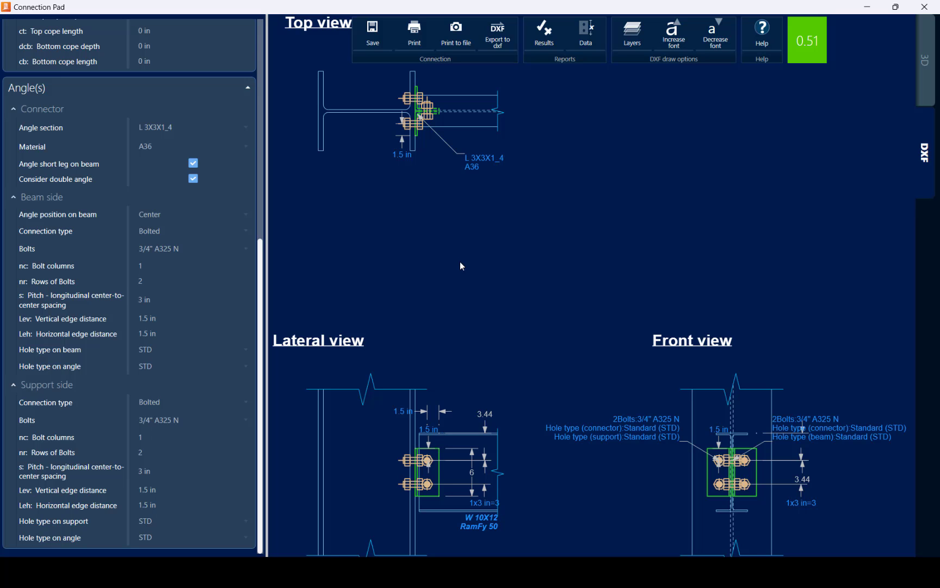
pyautogui.click(545, 41)
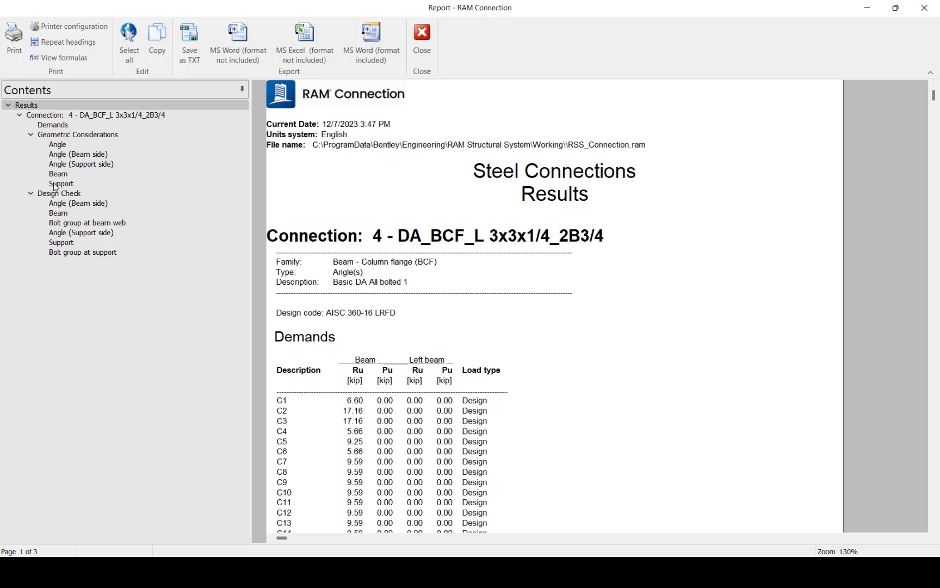
pyautogui.click(59, 213)
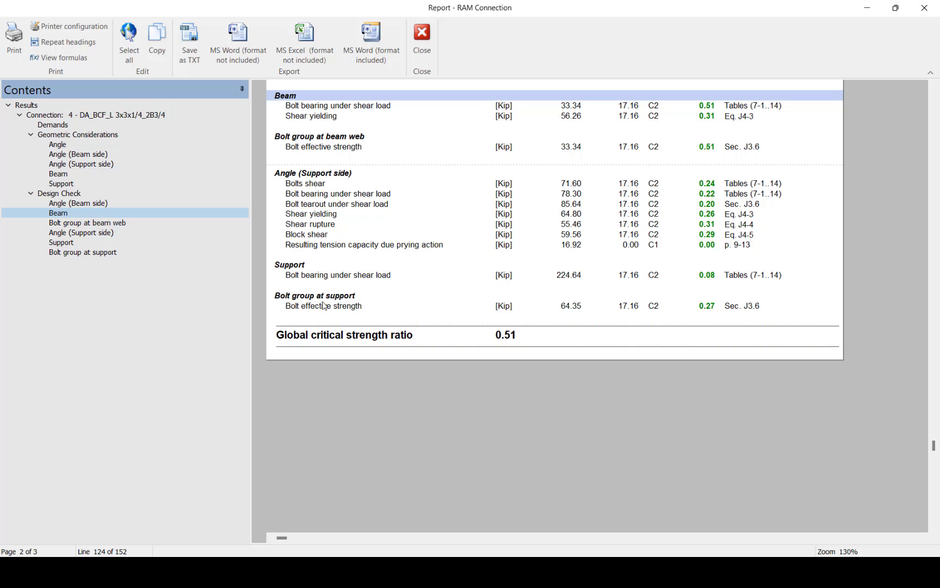
# Step: Show the formulas in the results report, examine the bolt group and support-side angle calculations, and close the report
pyautogui.click(62, 59)
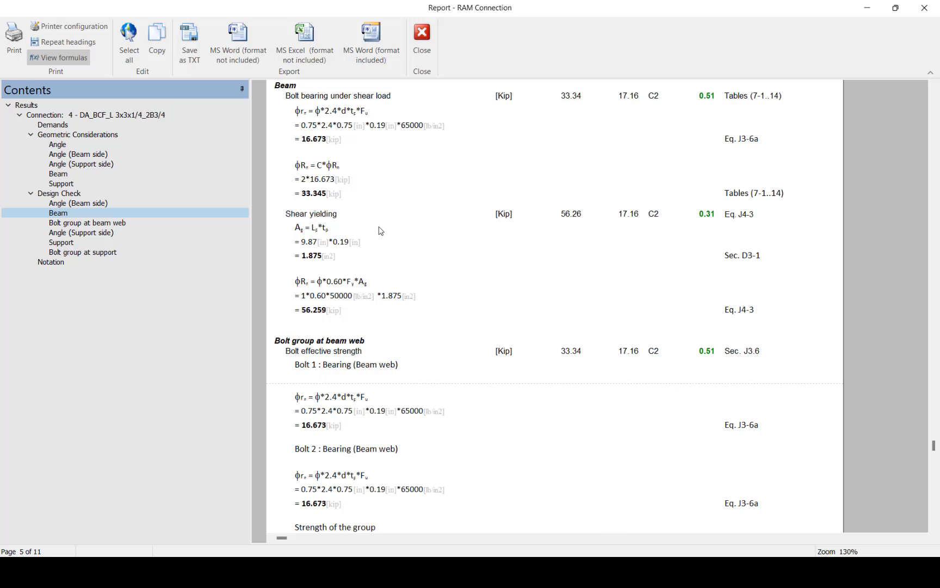
pyautogui.scroll(-3, 379, 230)
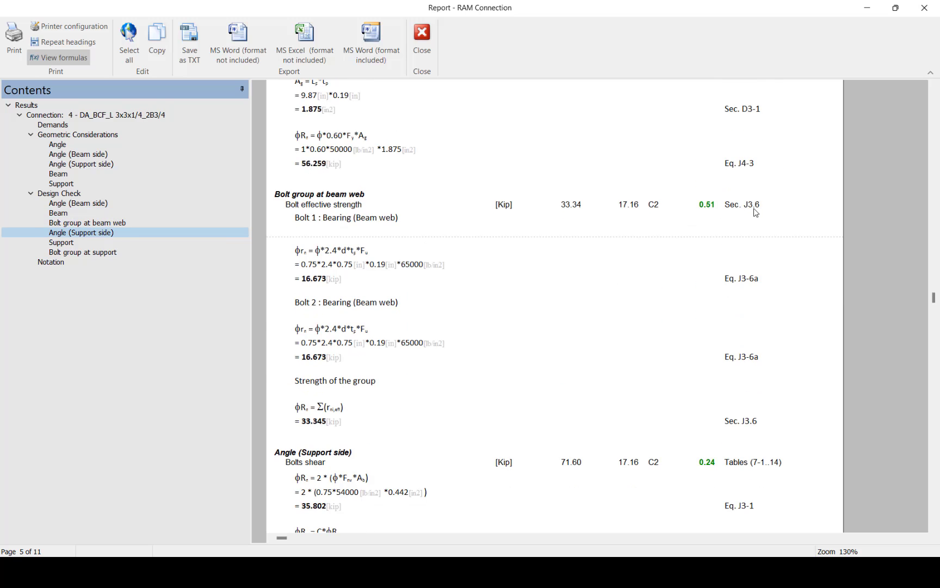
pyautogui.scroll(-12, 756, 213)
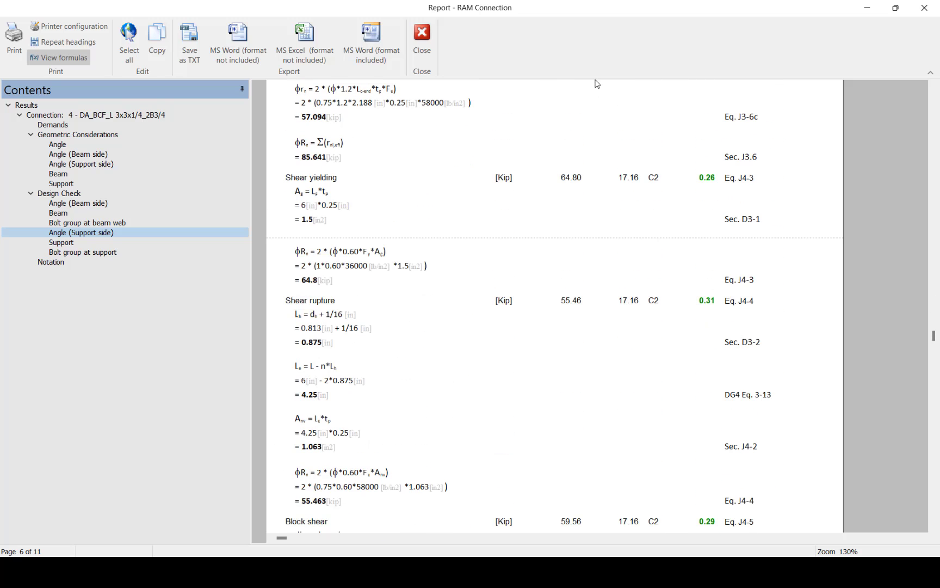
pyautogui.click(421, 48)
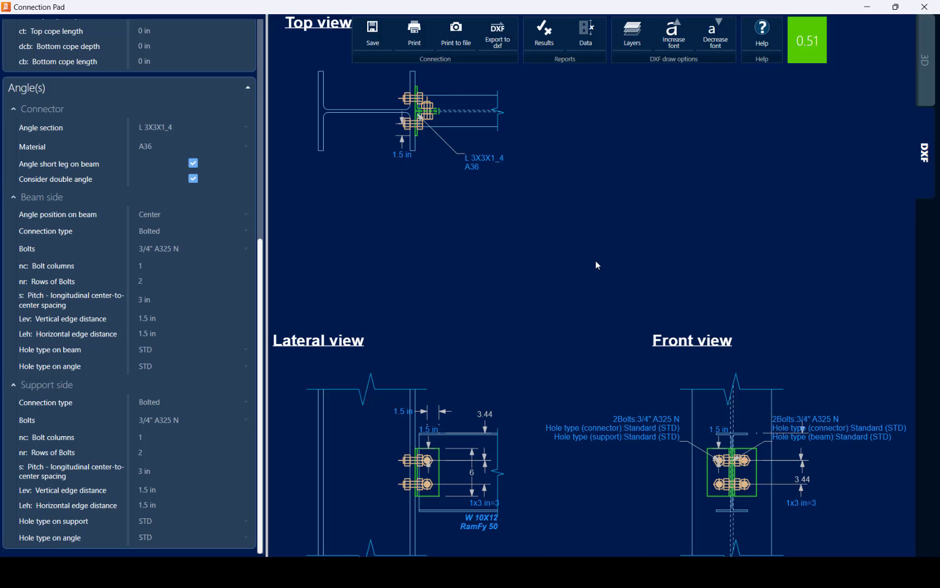
# Step: Close the Connection Pad and clear the connection selection with the whole model fitted in view
pyautogui.click(925, 7)
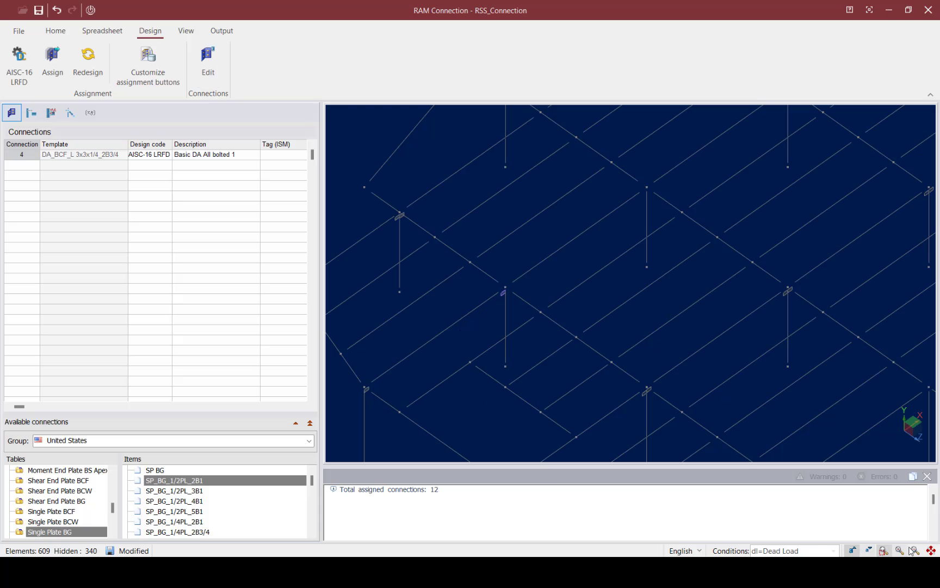
pyautogui.click(931, 550)
pyautogui.click(383, 130)
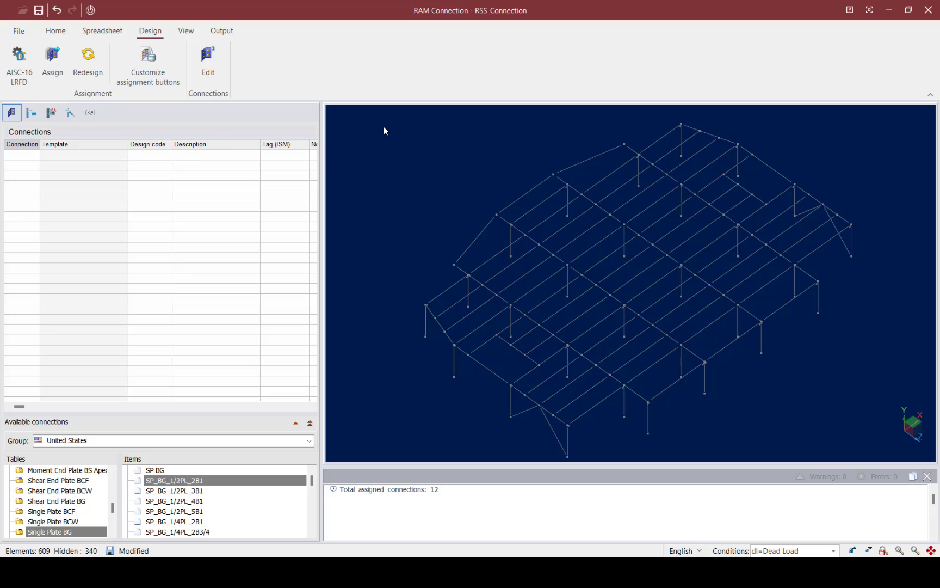